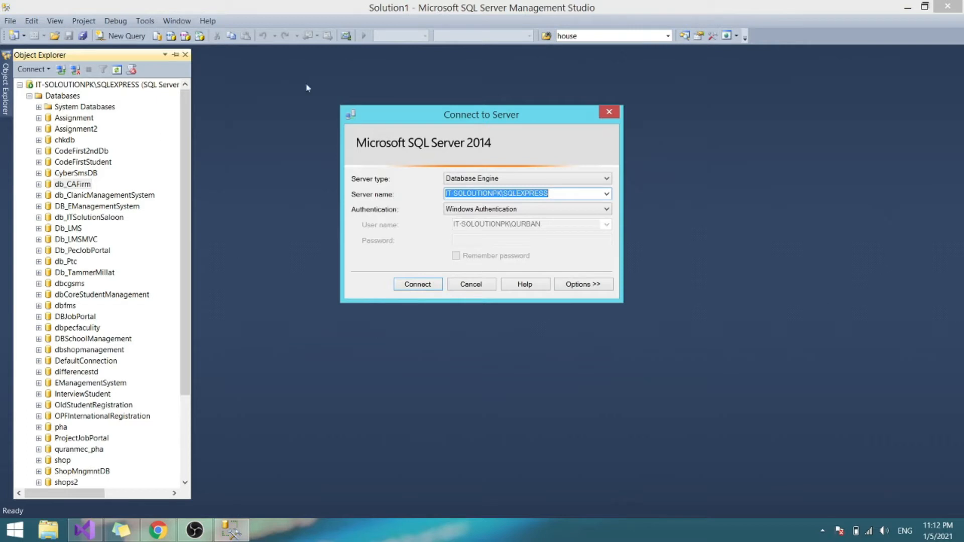
- Connect to the SQLEXPRESS server from the connection dialog
left_click(565, 193)
double_click(564, 193)
left_click(427, 290)
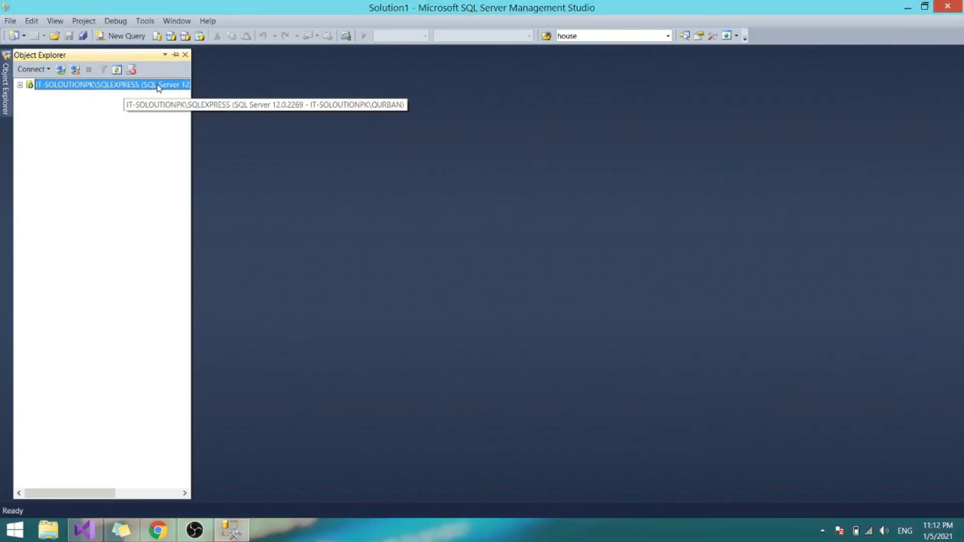
- Expand the server and its Databases folder to list all databases, Assignment through shops2
left_click(20, 85)
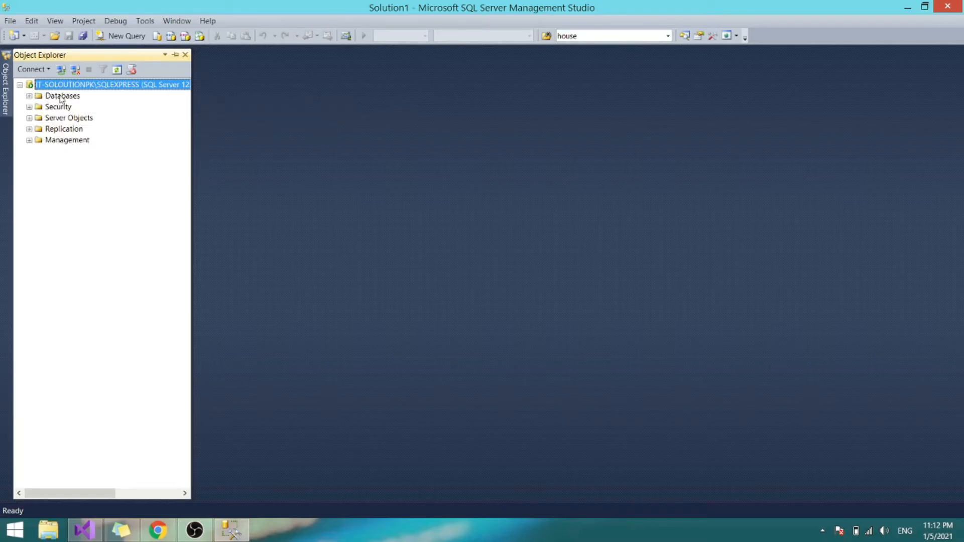
left_click(64, 96)
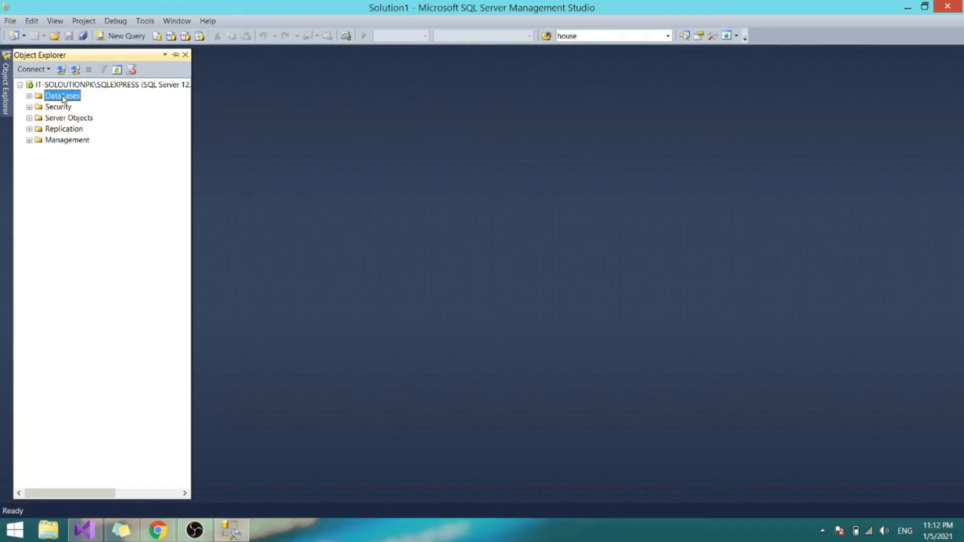
left_click(29, 95)
scroll(53, 97, "up", 1)
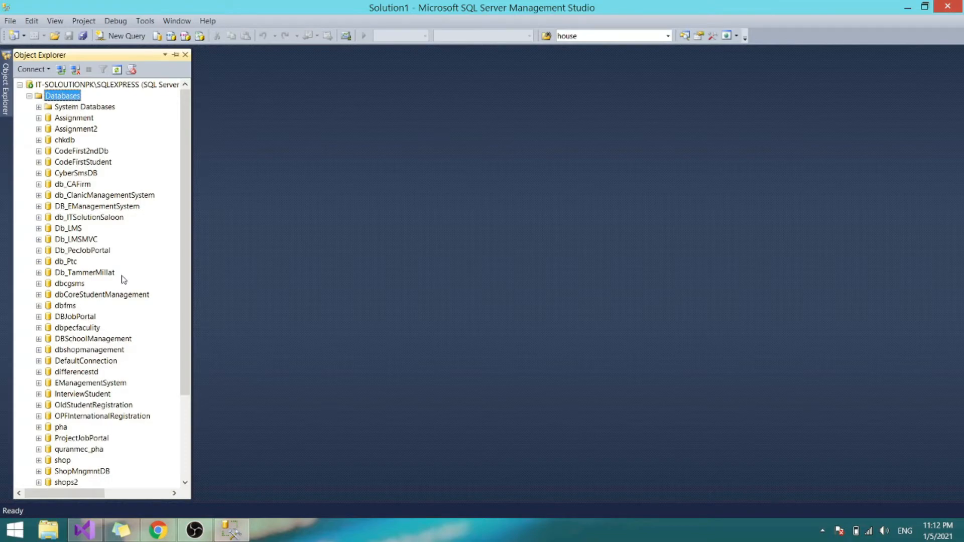
scroll(115, 354, "down", 2)
scroll(128, 317, "up", 2)
- Create a new database named CyberZoneTrainingPoint by pasting the name into New Database
right_click(70, 99)
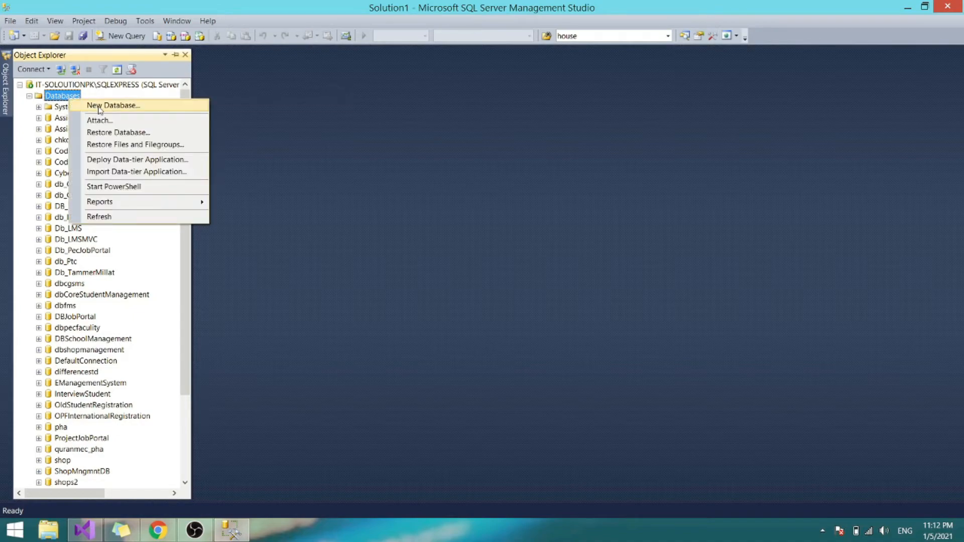
left_click(133, 108)
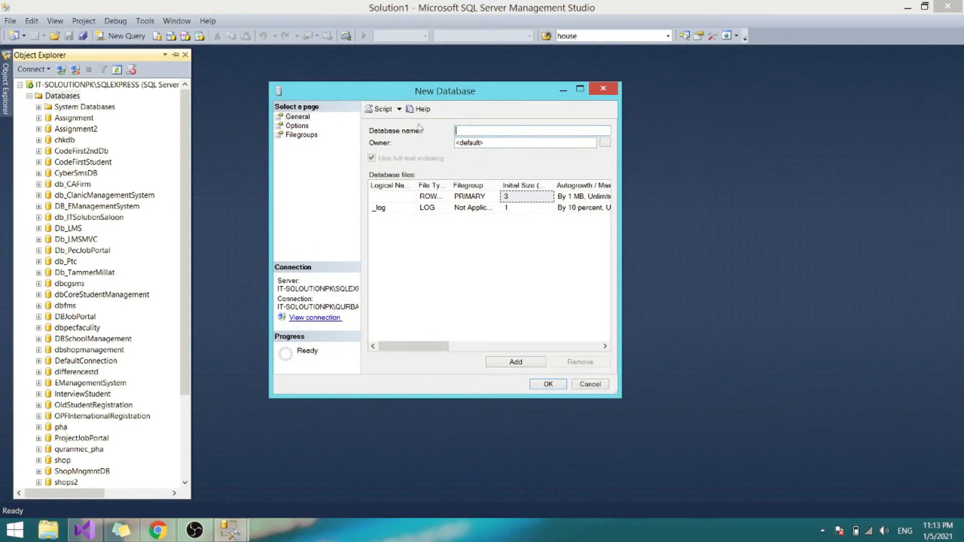
left_click_drag(441, 97, 359, 133)
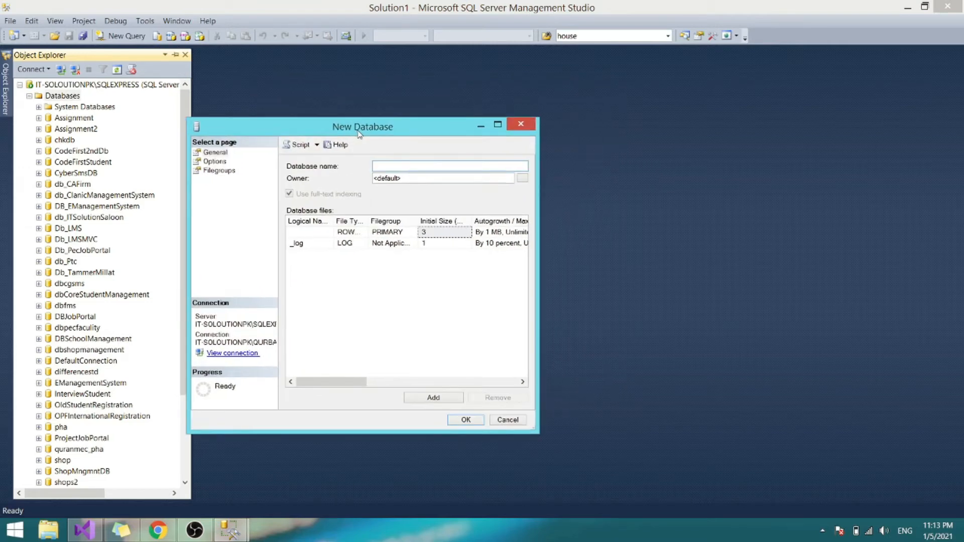
right_click(394, 168)
left_click(401, 214)
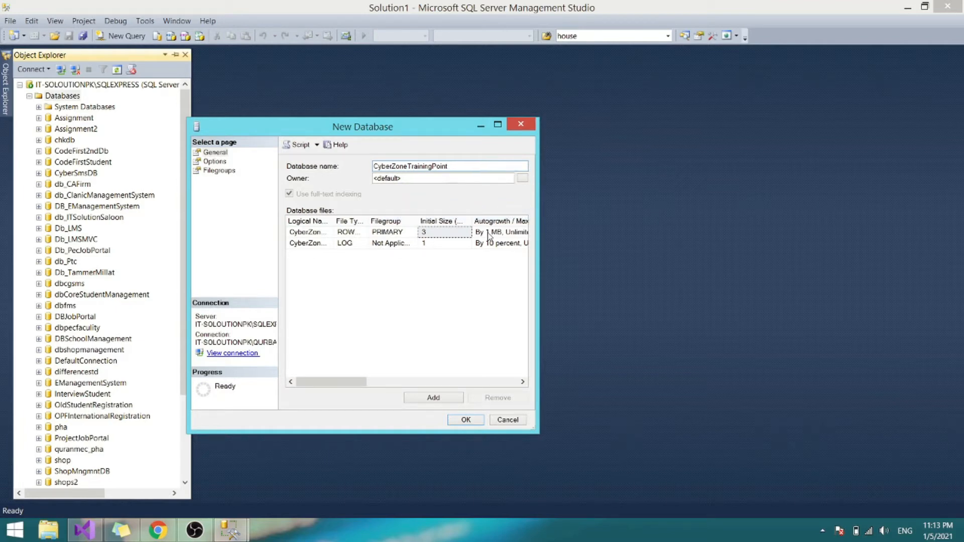
left_click(473, 422)
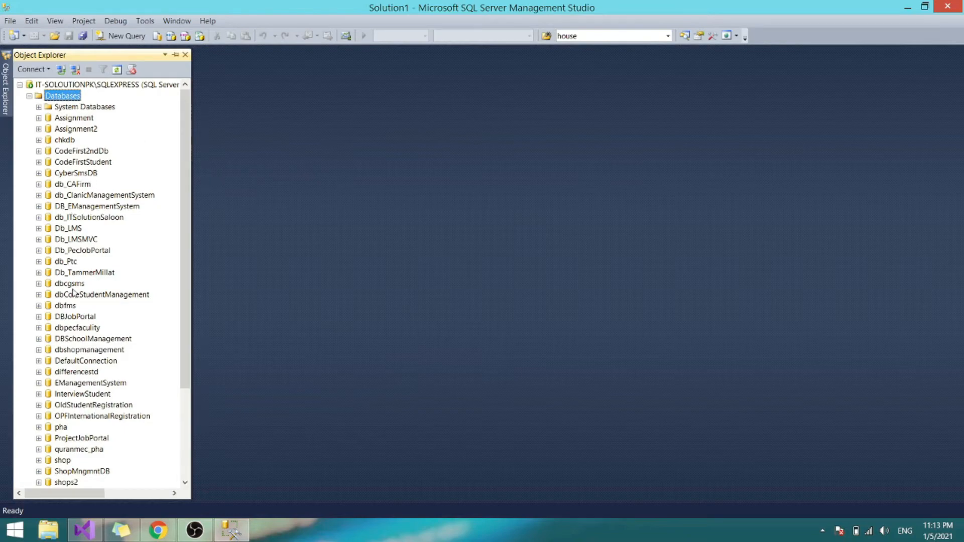
- Refresh the Databases folder so CyberZoneTrainingPoint shows in the list
right_click(68, 97)
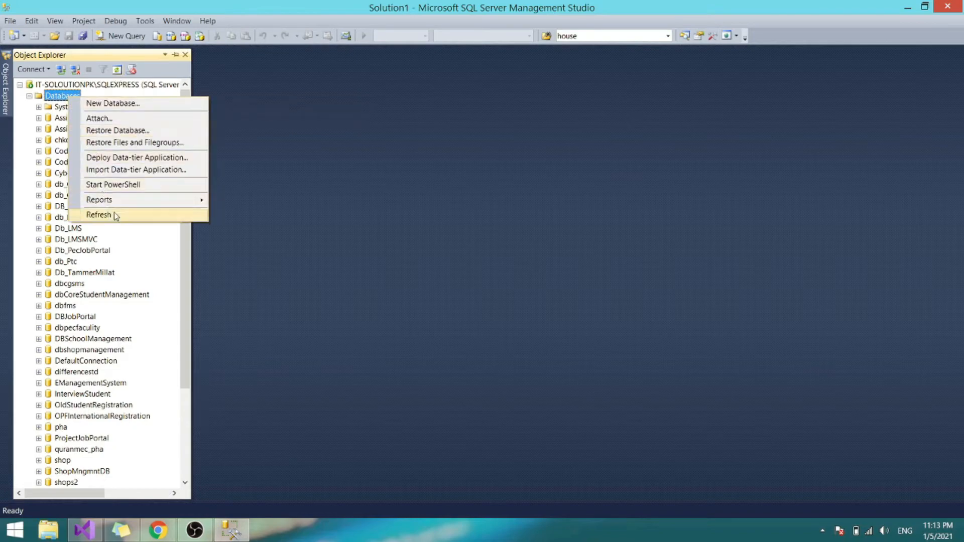
left_click(69, 91)
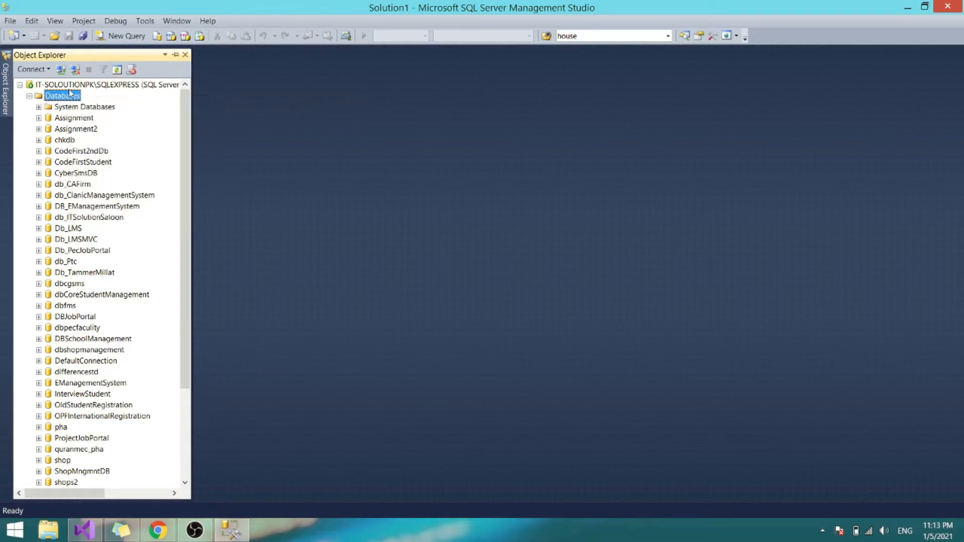
left_click(116, 73)
left_click(116, 73)
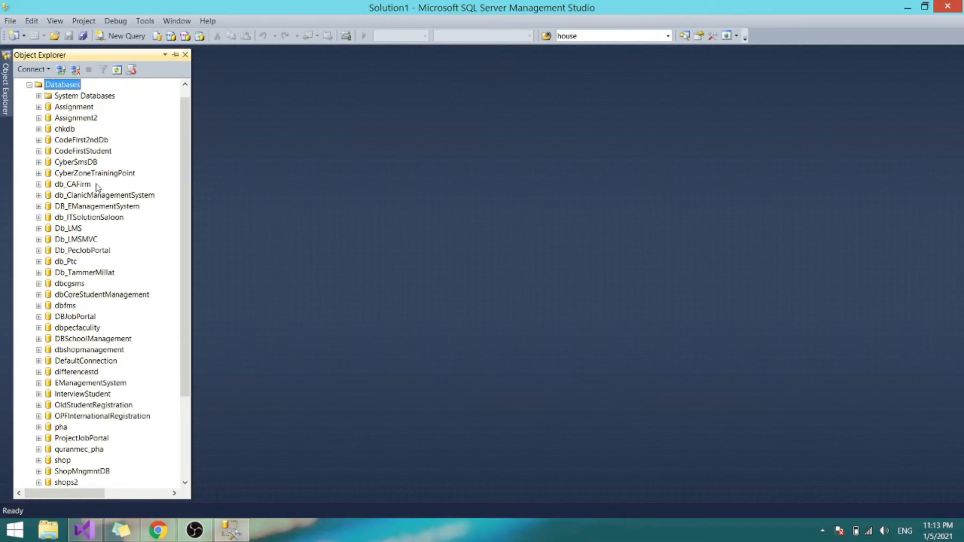
- Expand CyberZoneTrainingPoint and its Tables folder
left_click(77, 174)
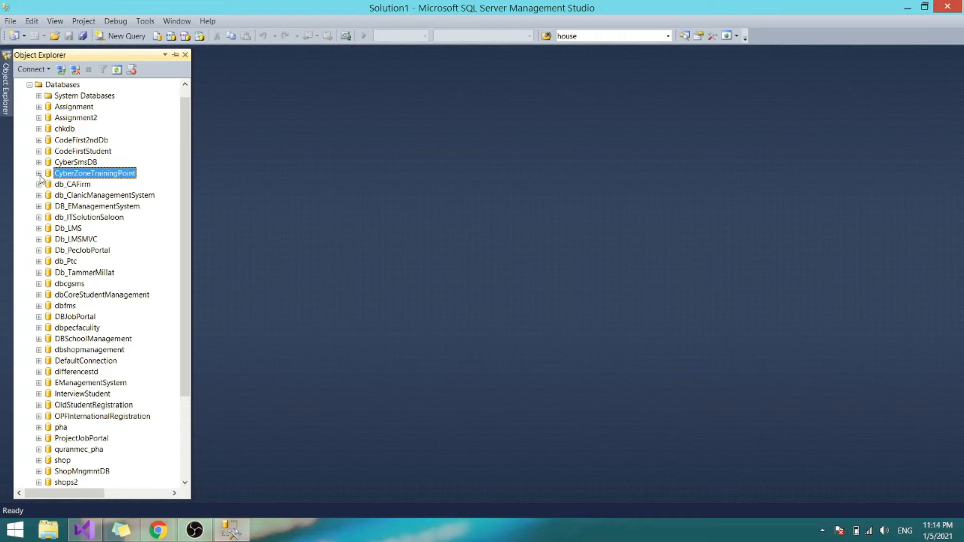
left_click(39, 173)
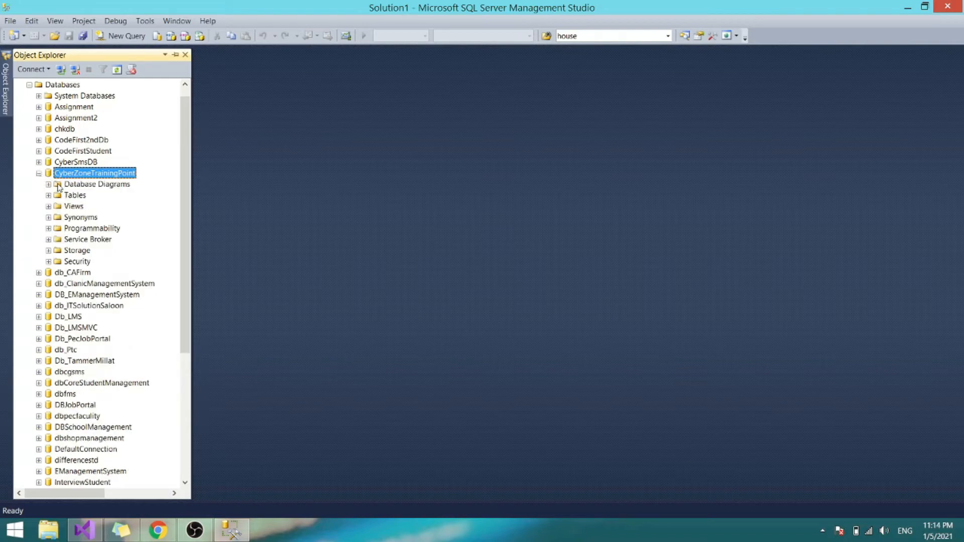
left_click(80, 199)
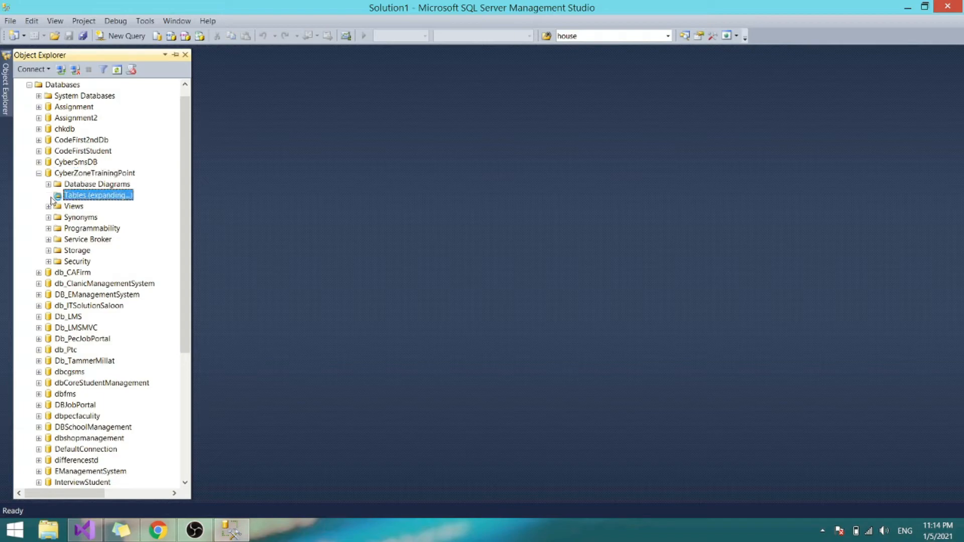
left_click(49, 195)
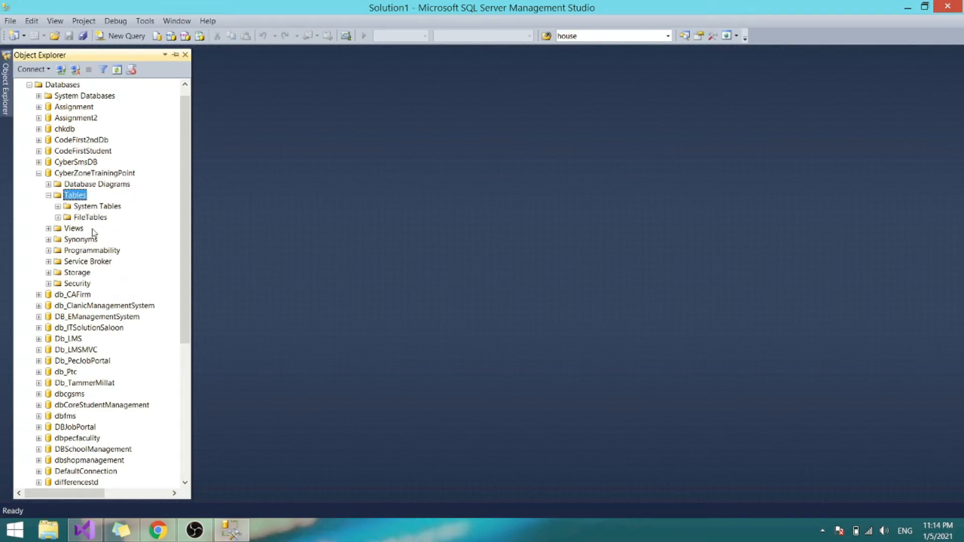
- Start a new table design in Tables with a first column Id of type int
right_click(64, 196)
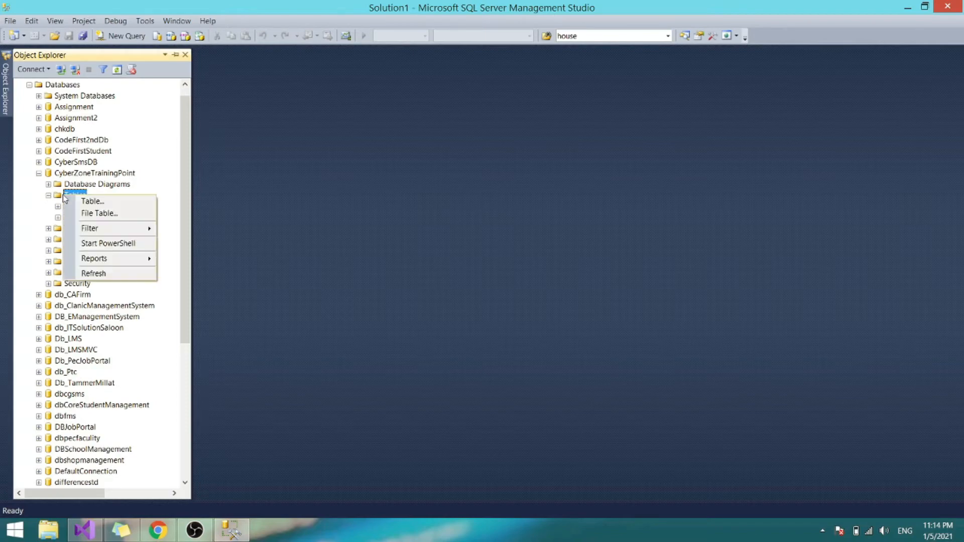
left_click(118, 201)
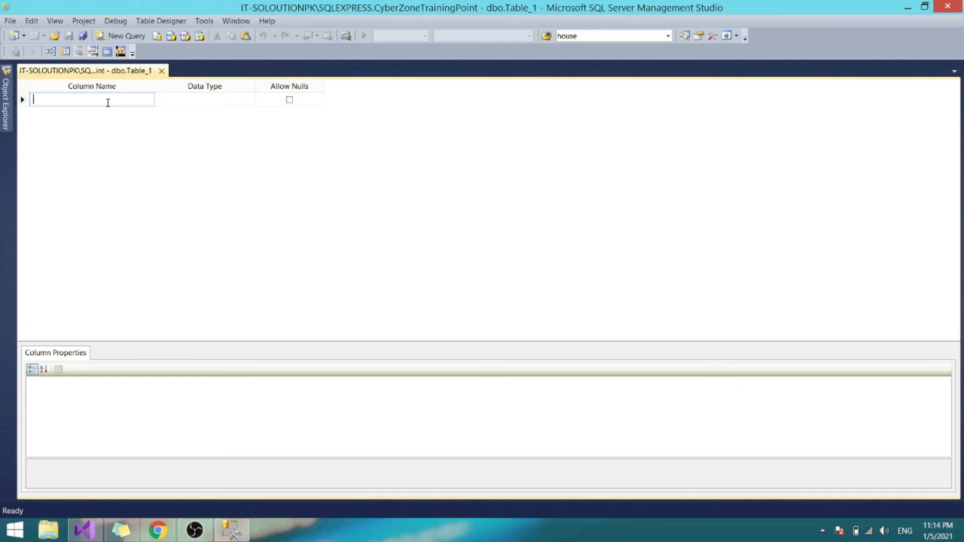
type("Id")
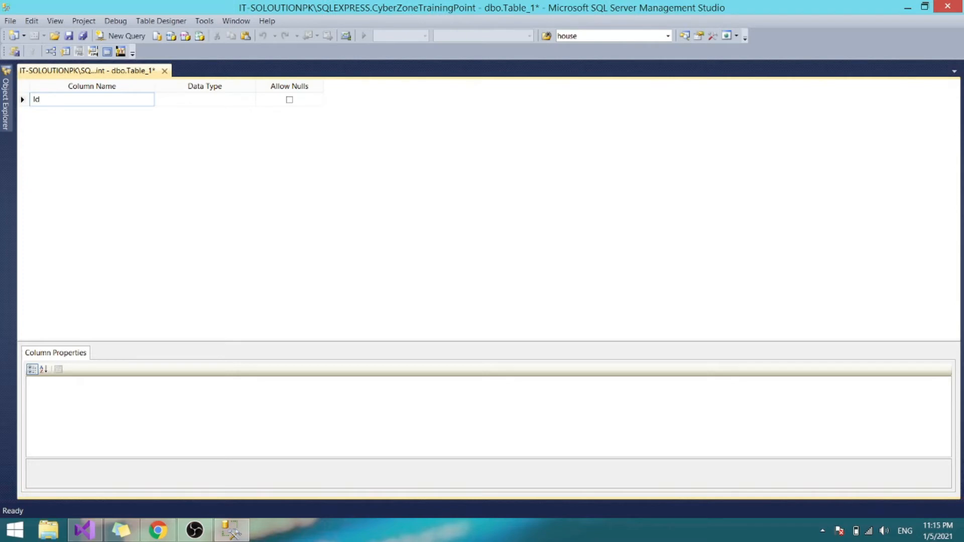
key("Tab")
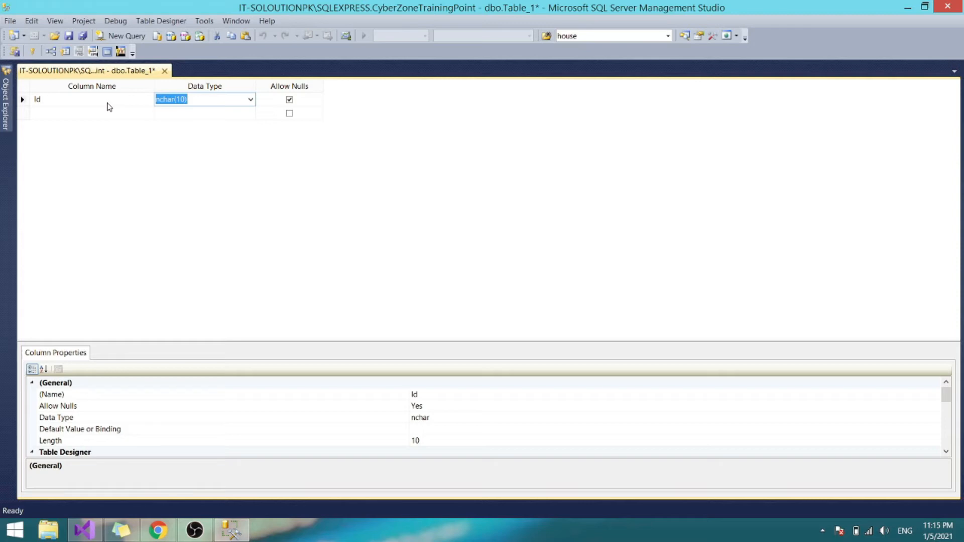
type("int")
key("Tab")
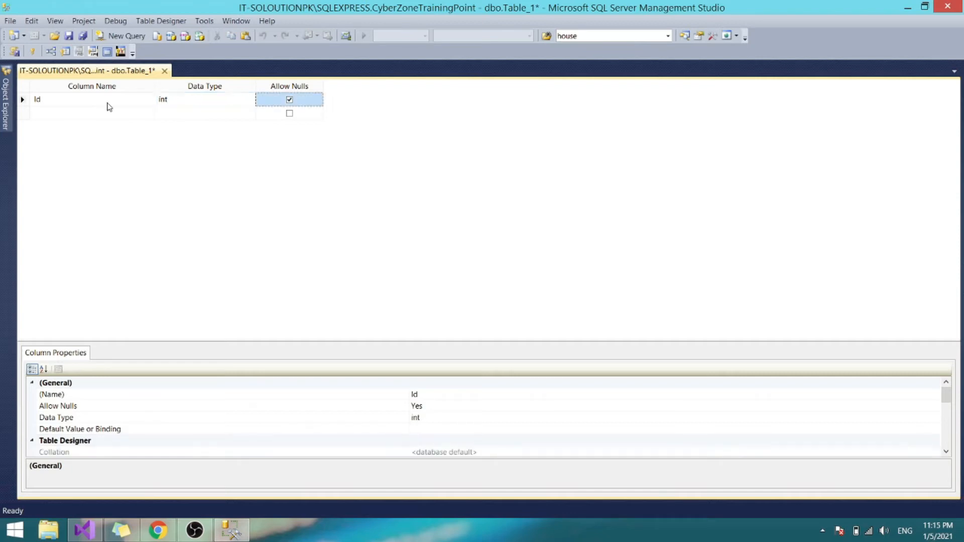
key("space")
key("space")
- Uncheck Allow Nulls for Id and add a non-null Name column of type char(200)
left_click(290, 100)
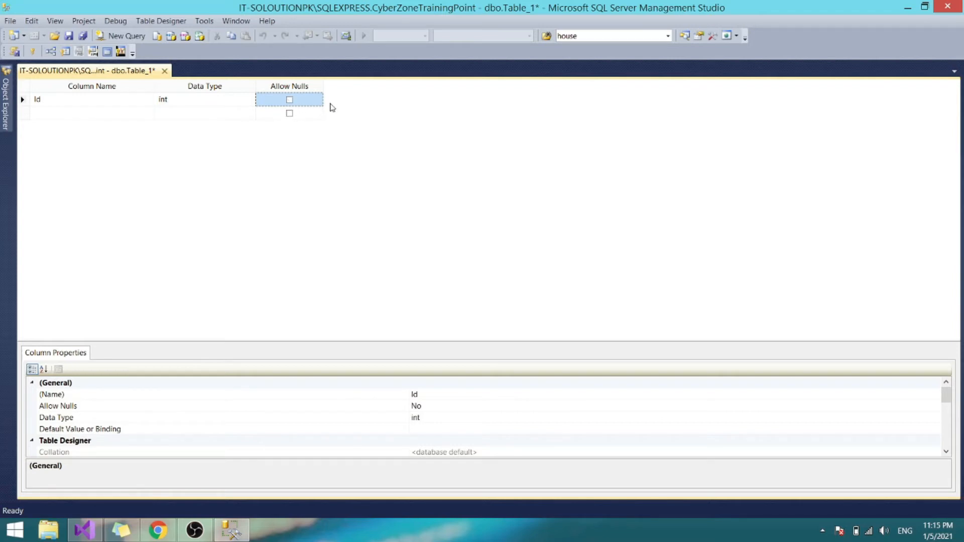
left_click(140, 117)
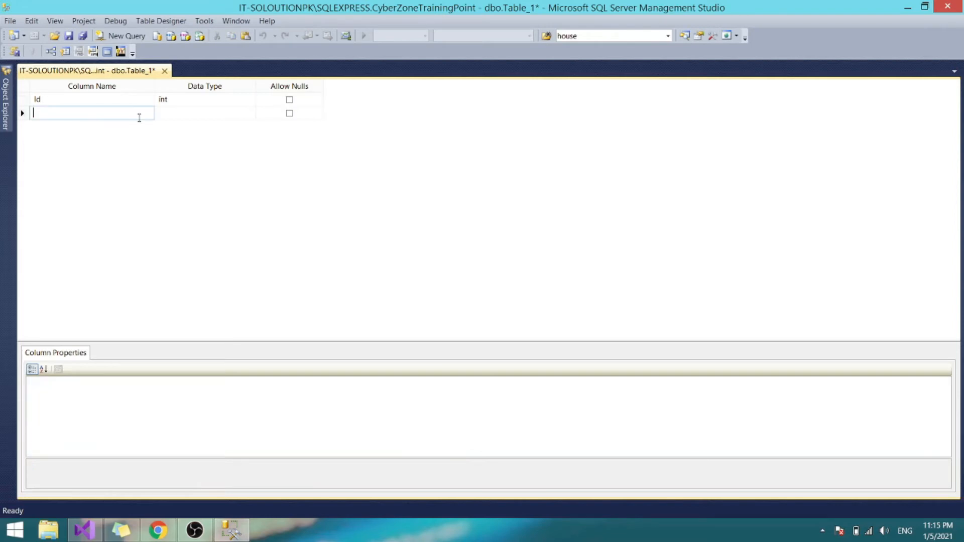
type("Name")
key("Tab")
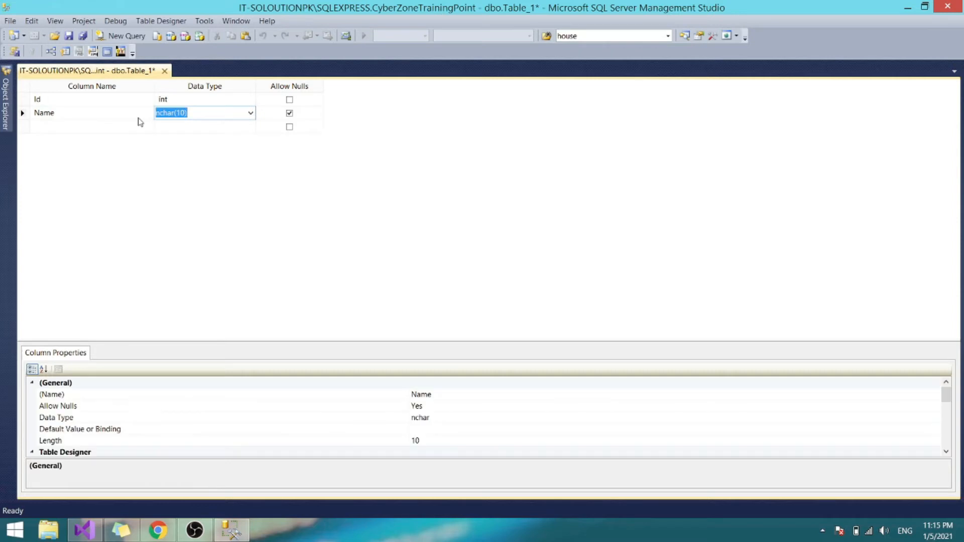
type("varchar")
key("BackSpace")
key("BackSpace")
key("BackSpace")
key("BackSpace")
key("BackSpace")
key("BackSpace")
key("BackSpace")
key("BackSpace")
type("char")
key("BackSpace")
key("BackSpace")
key("BackSpace")
key("BackSpace")
key("BackSpace")
type("var")
key("BackSpace")
key("BackSpace")
type("char(200)")
left_click(290, 113)
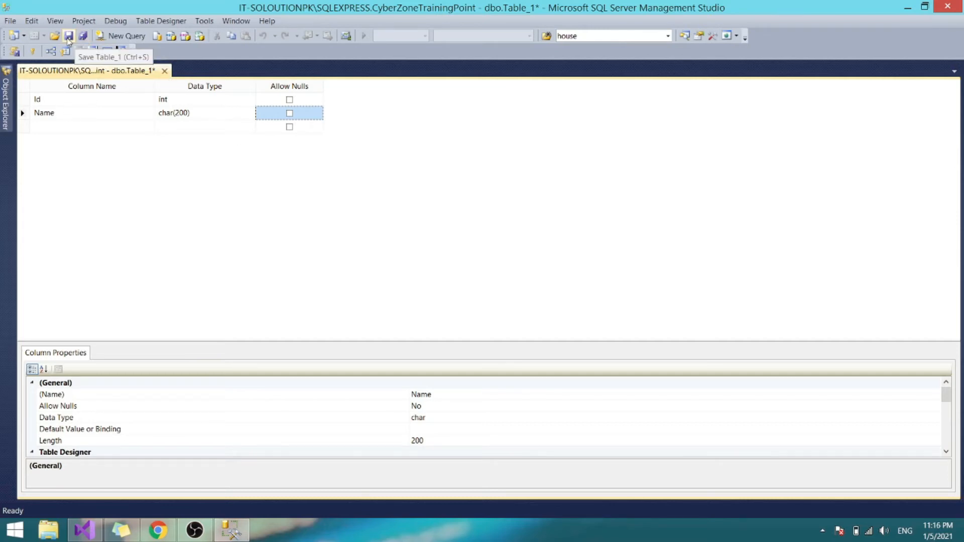
- Save the table as InformationTable after two cancelled attempts, then close the designer
left_click(11, 22)
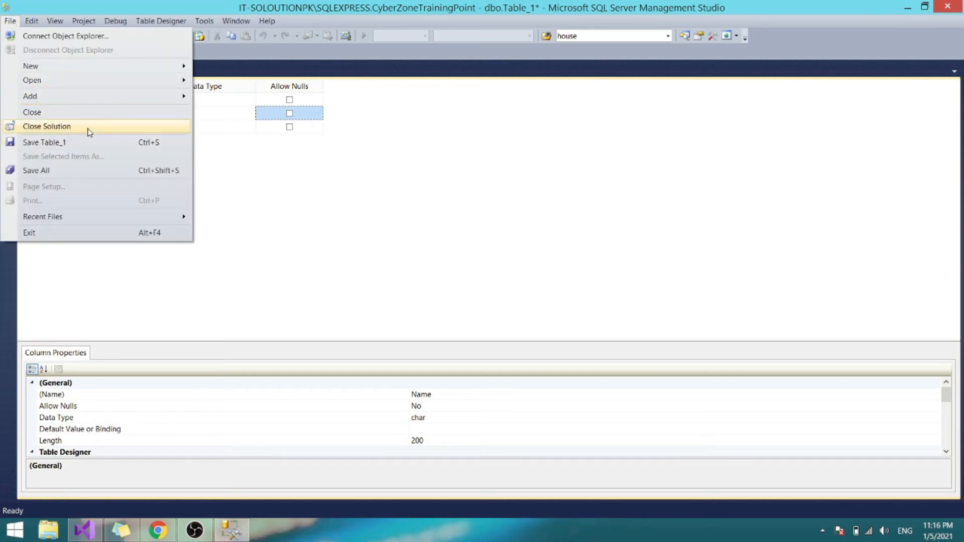
left_click(87, 143)
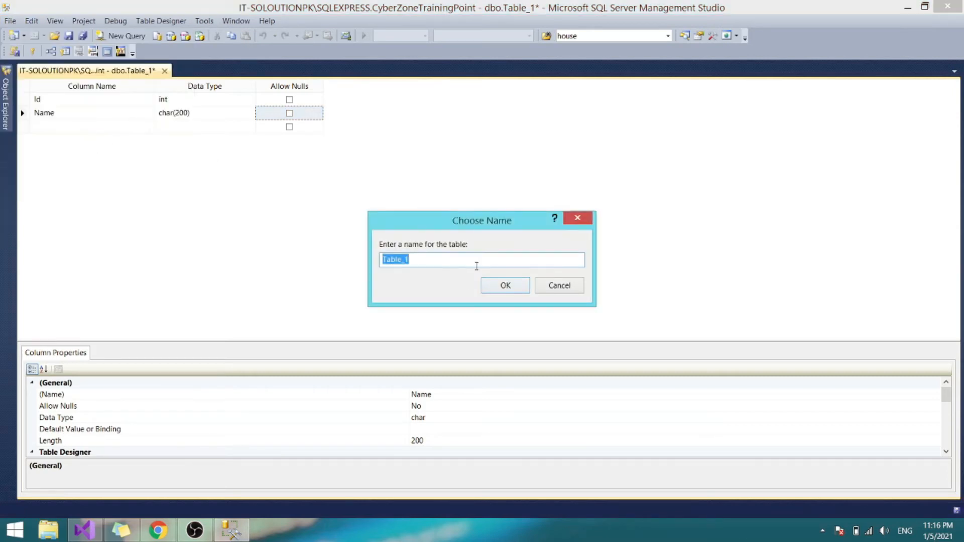
left_click(561, 284)
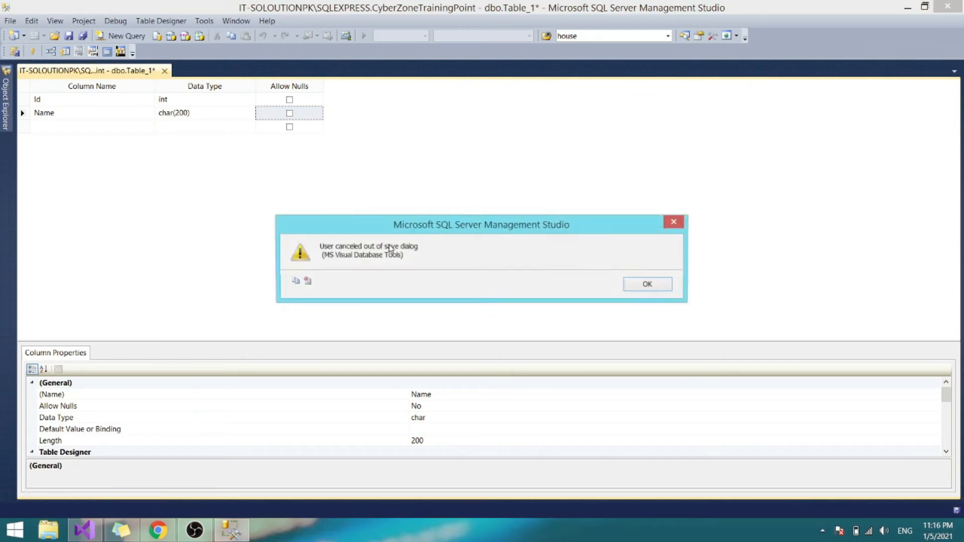
left_click(647, 284)
key("ctrl+s")
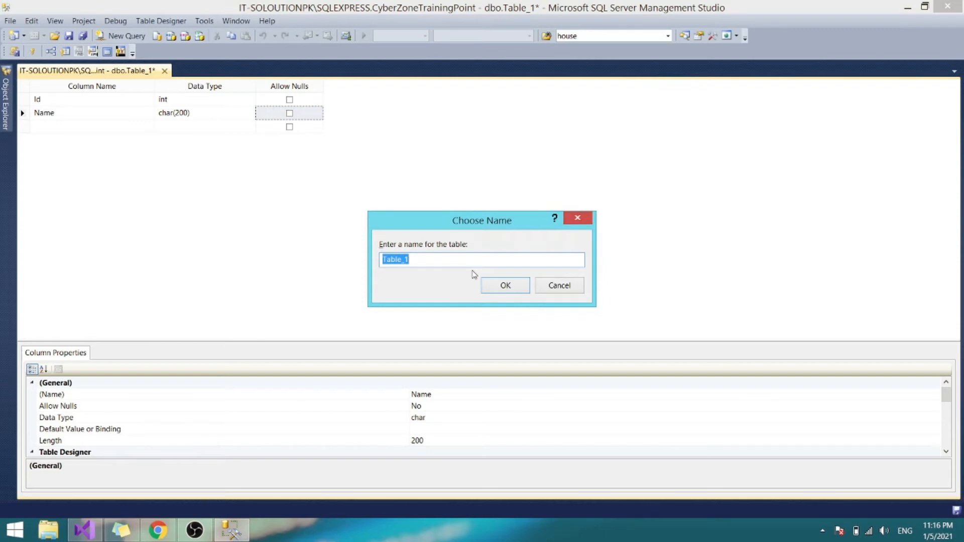
left_click(589, 219)
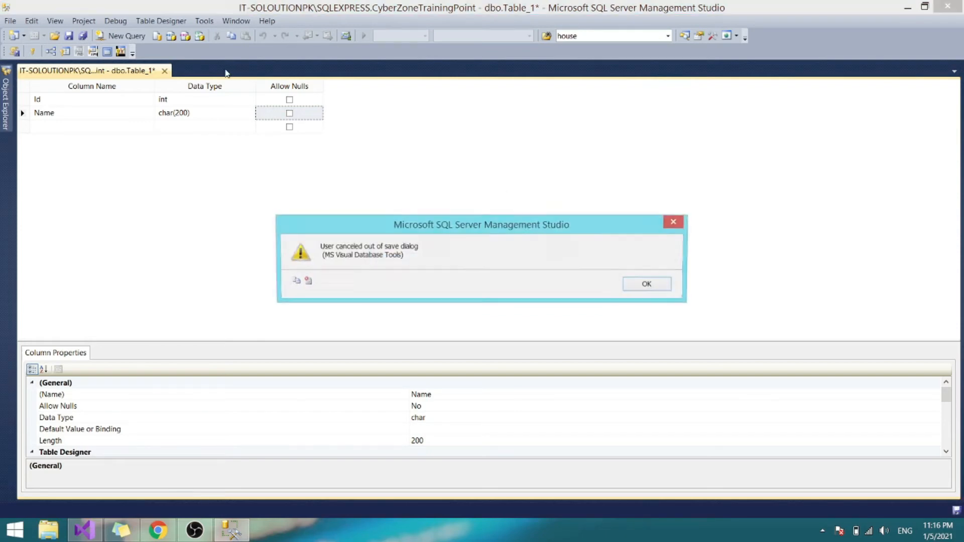
left_click(668, 290)
key("ctrl+s")
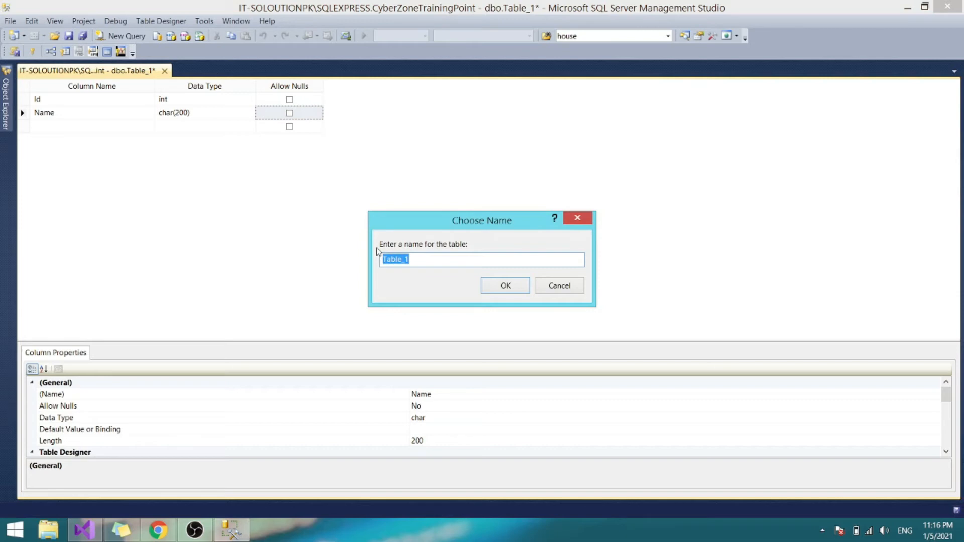
type("InformationTable")
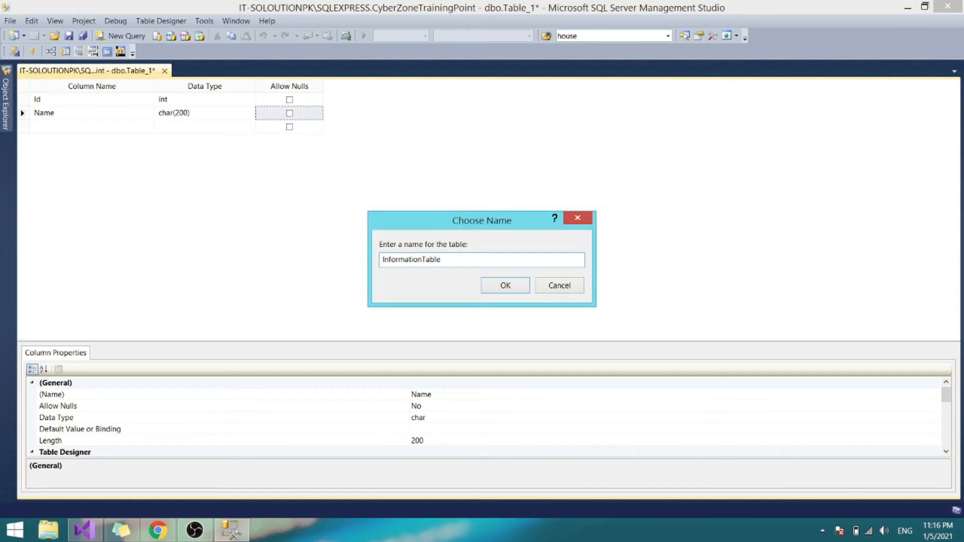
left_click(506, 285)
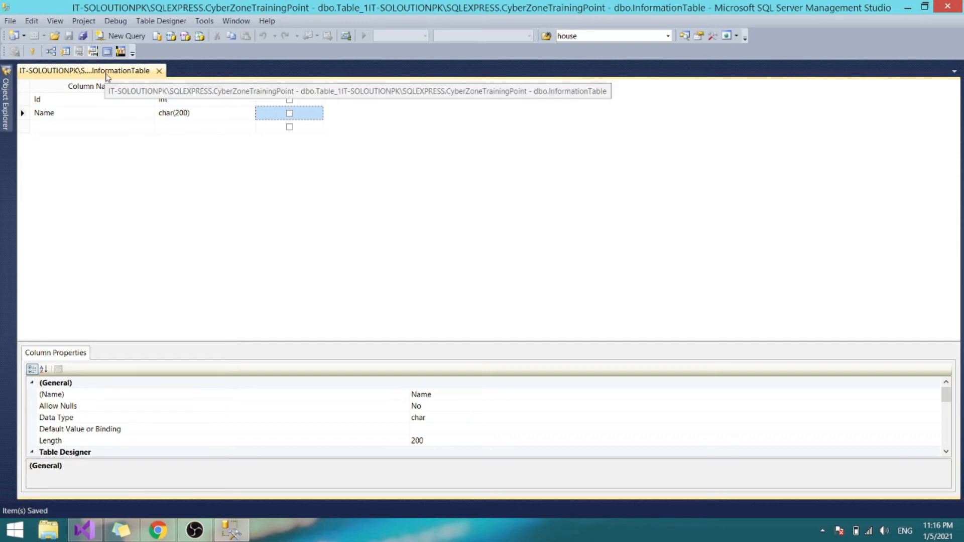
left_click(159, 71)
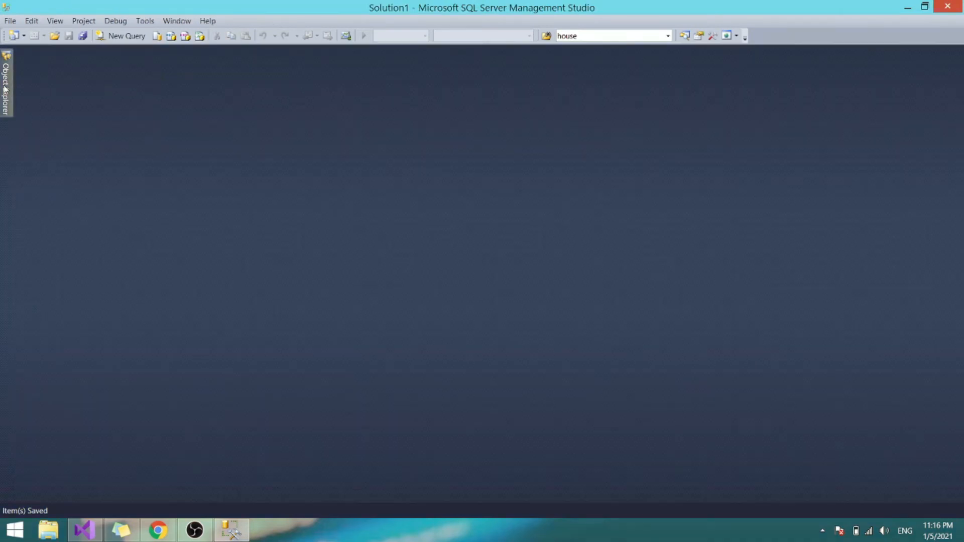
- Refresh CyberZoneTrainingPoint's Tables folder and select the new dbo.InformationTable
mouse_move(5, 89)
left_click(75, 195)
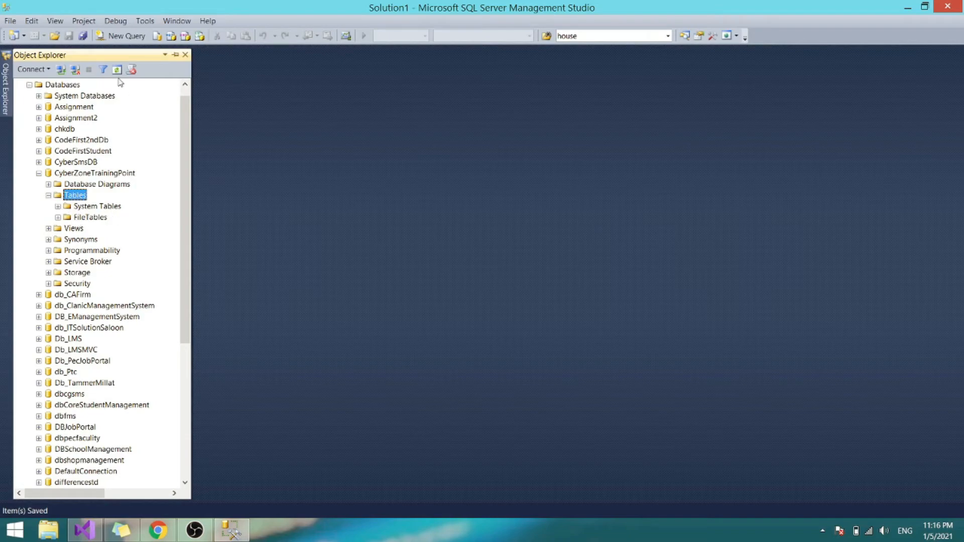
right_click(63, 195)
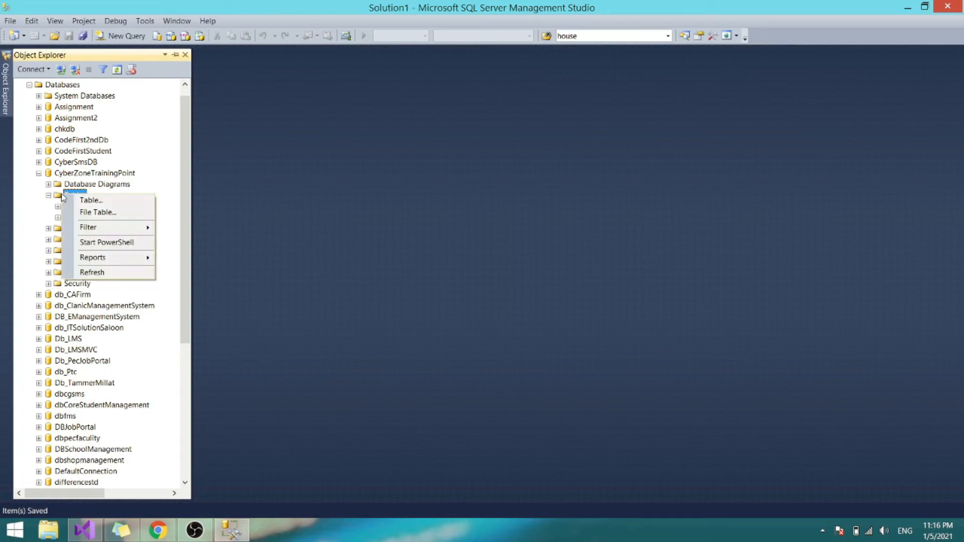
left_click(104, 272)
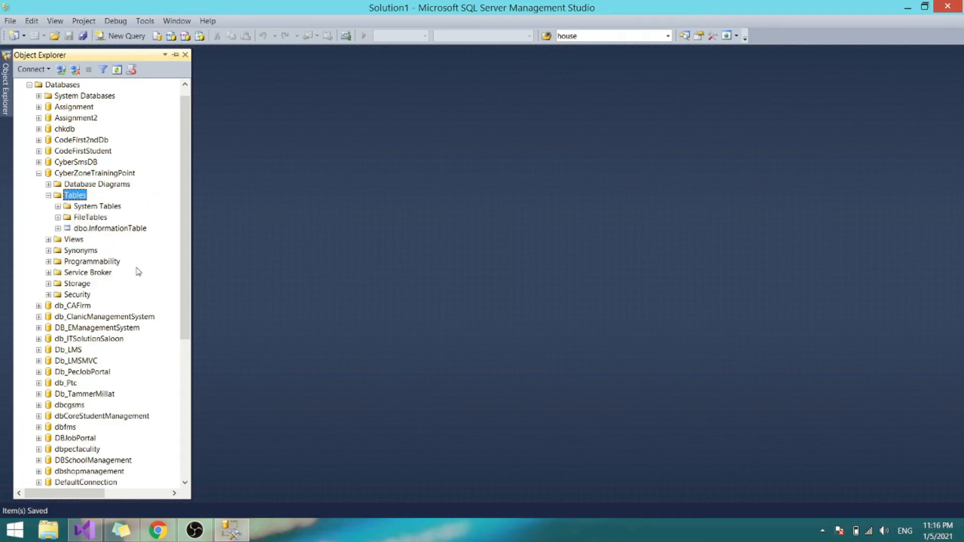
left_click(106, 228)
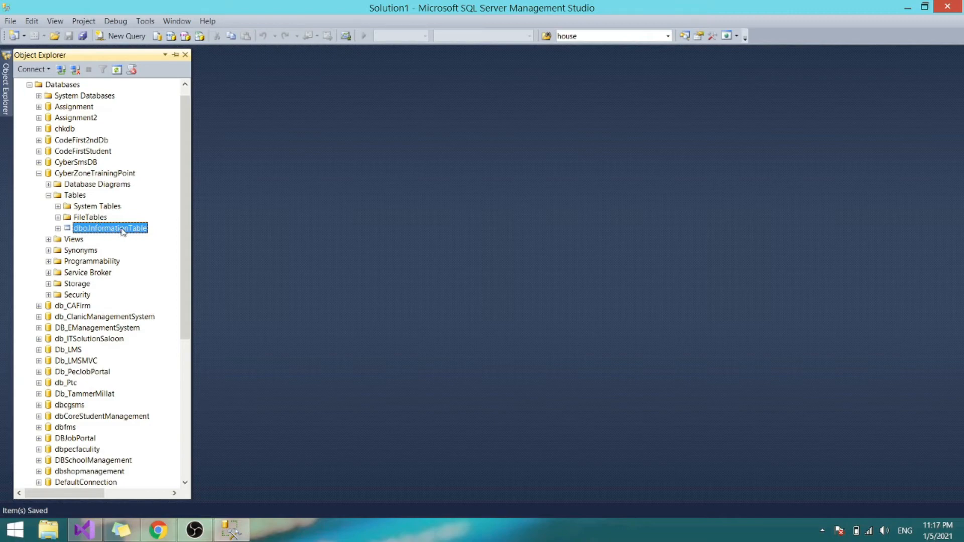
right_click(122, 230)
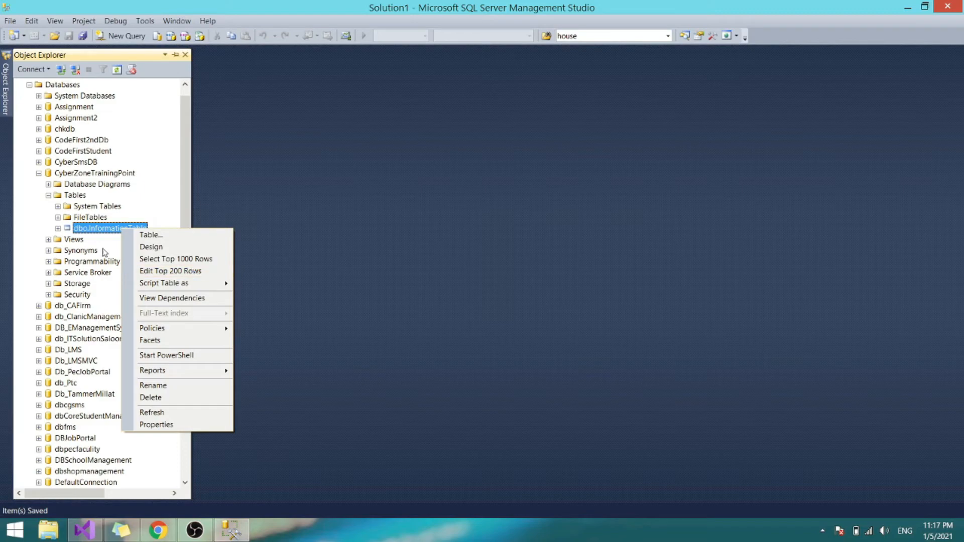
- In Edit Top 200 Rows, enter rows 1 ABC and 2 XYZ, then close the grid
left_click(159, 270)
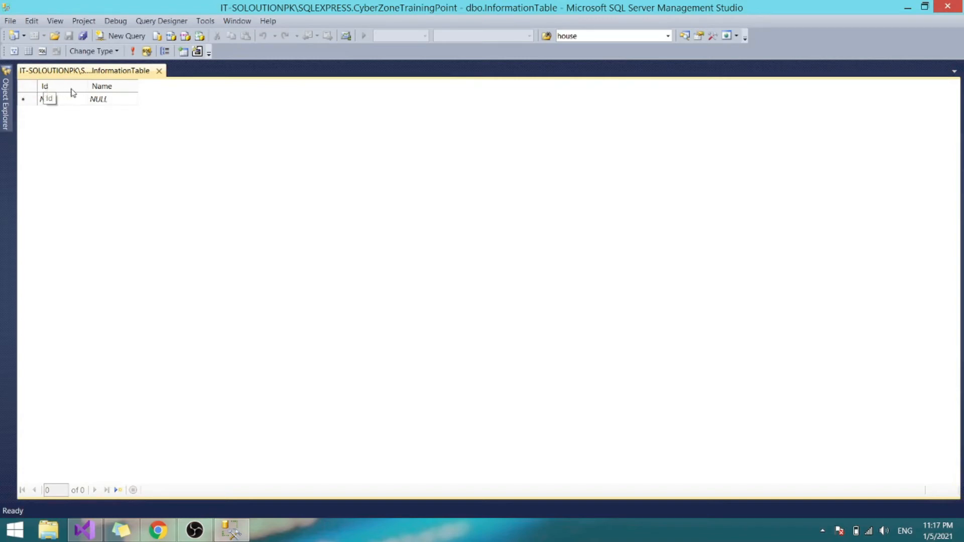
left_click(6, 103)
left_click(53, 99)
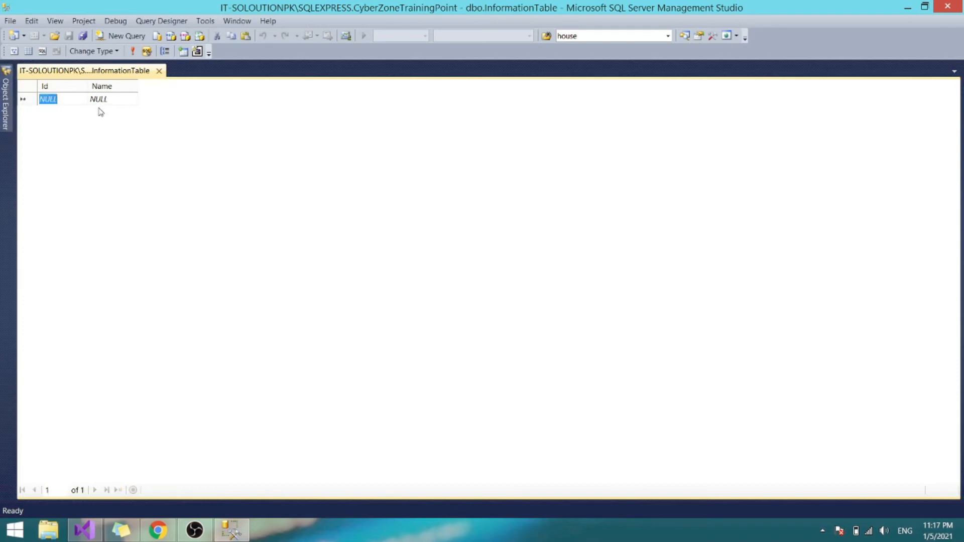
type("1")
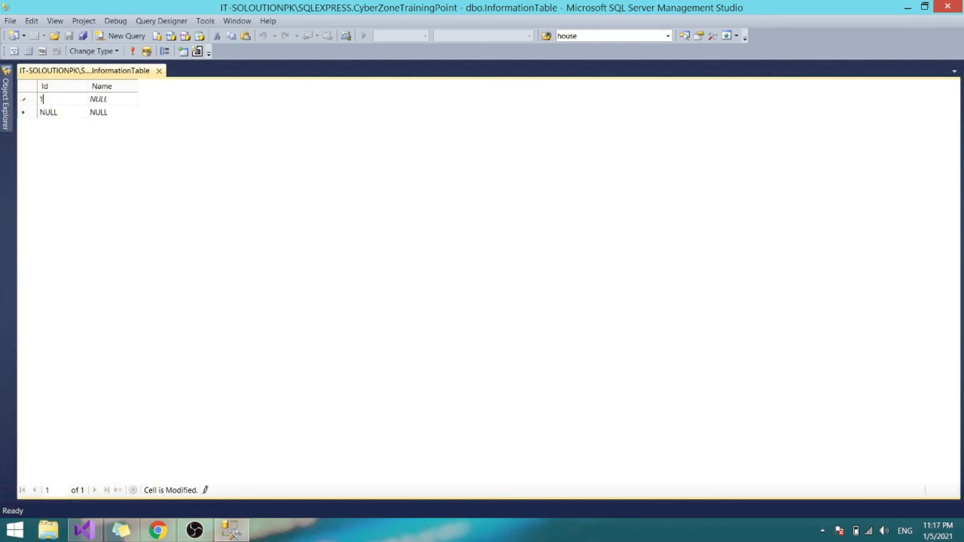
key("Tab")
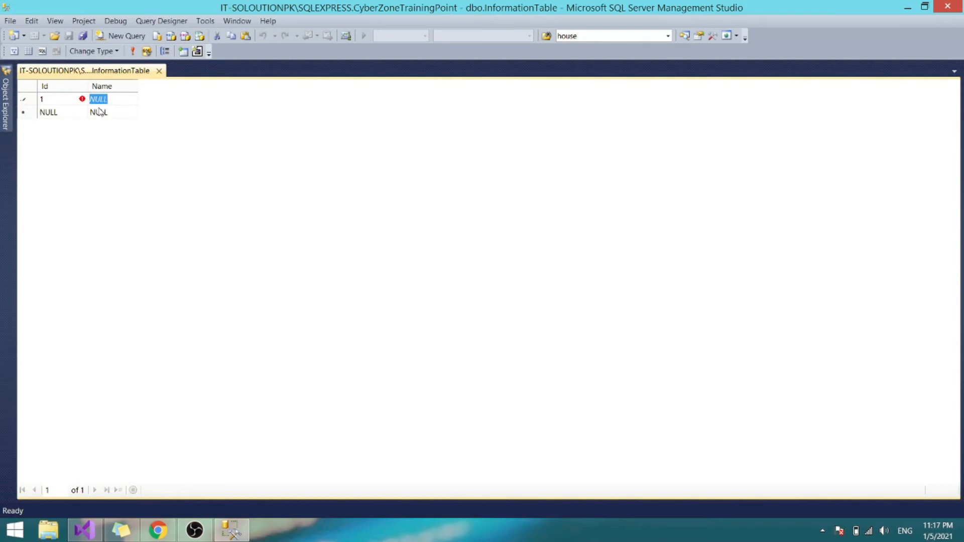
type("ABC")
key("Tab")
type("2")
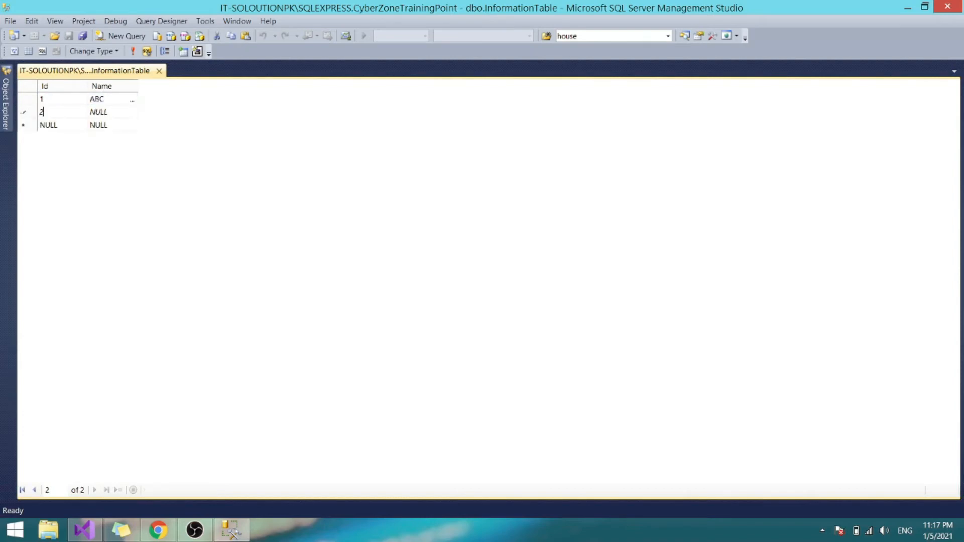
key("Tab")
type("XYZ")
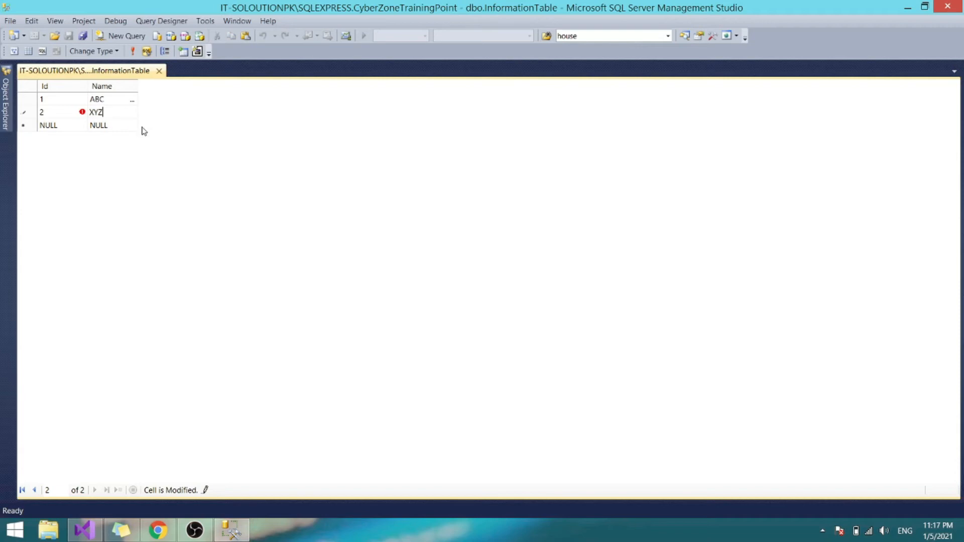
left_click(159, 71)
left_click(3, 94)
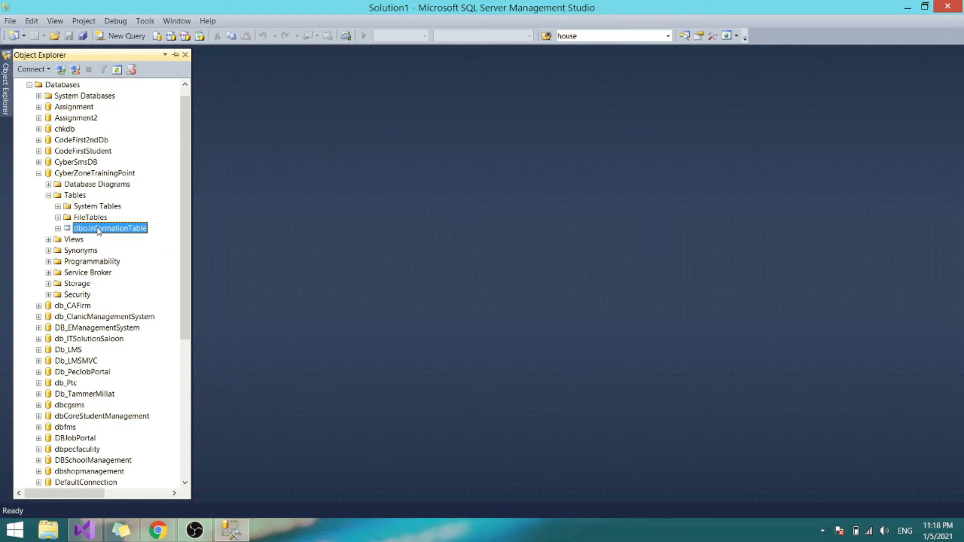
- Run Select Top 1000 Rows on dbo.InformationTable, returning 1 ABC and 2 XYZ
right_click(137, 232)
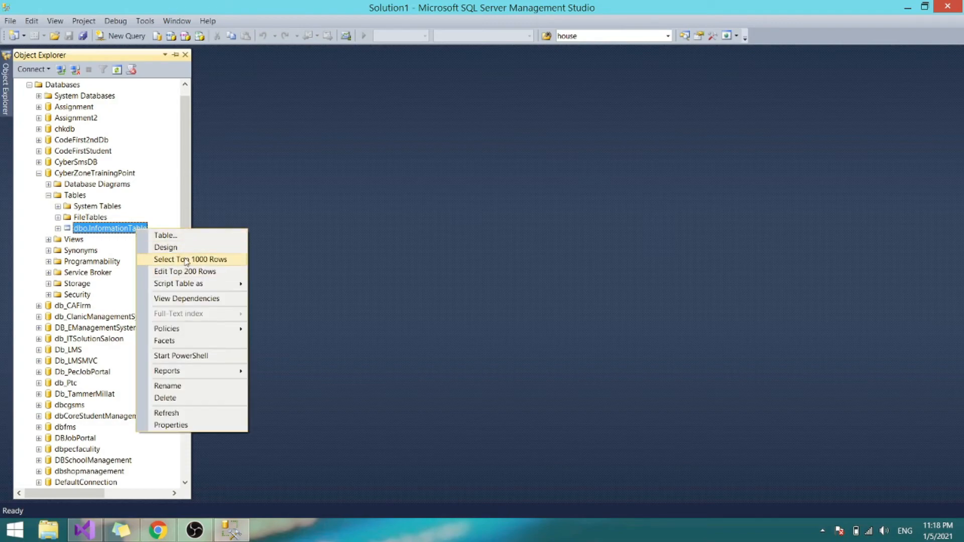
left_click(216, 260)
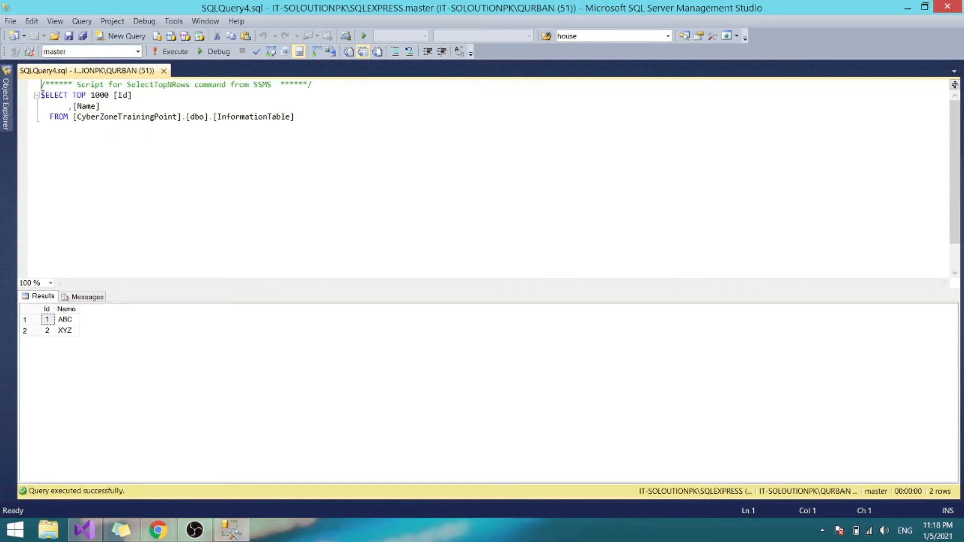
left_click_drag(41, 96, 299, 116)
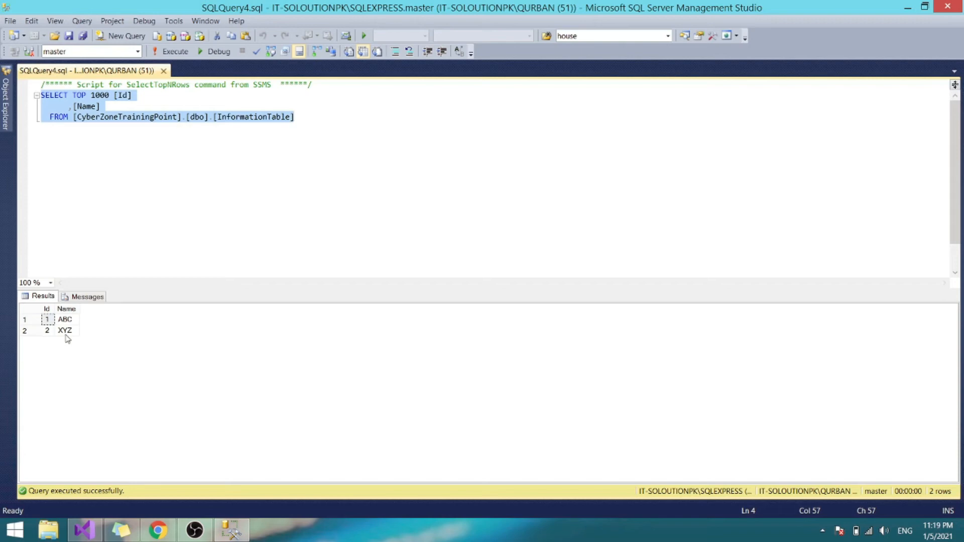
left_click(32, 322)
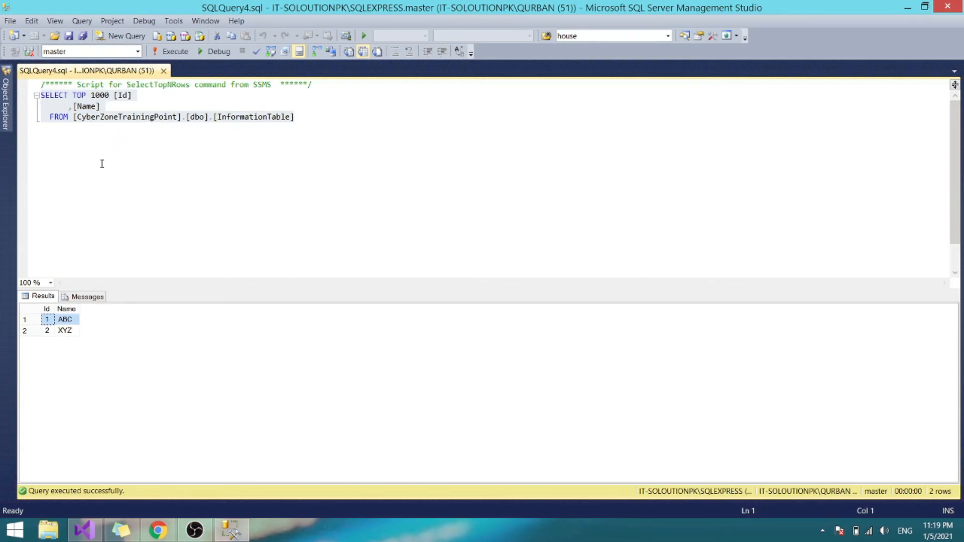
double_click(107, 97)
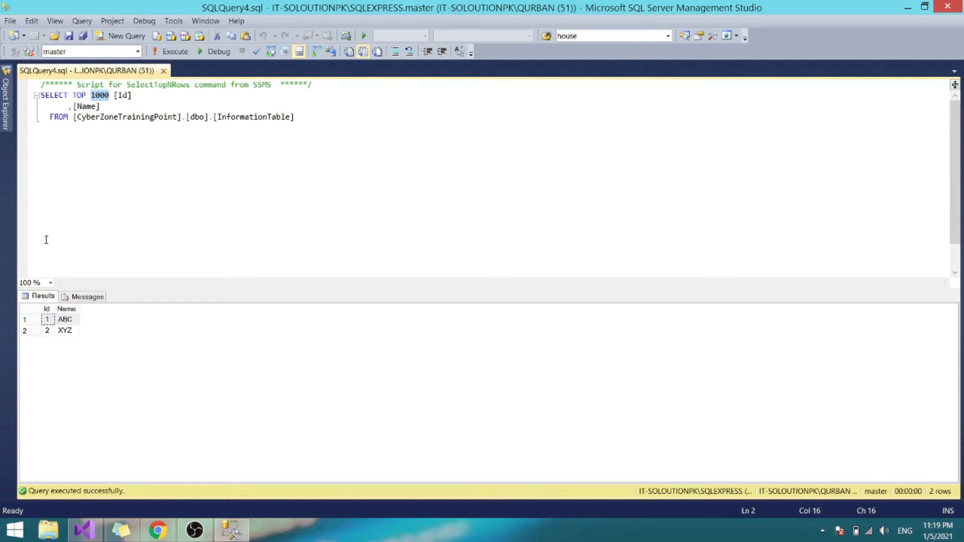
- Change the query's row limit from 1000 to TOP 1 and execute it
double_click(98, 96)
key("BackSpace")
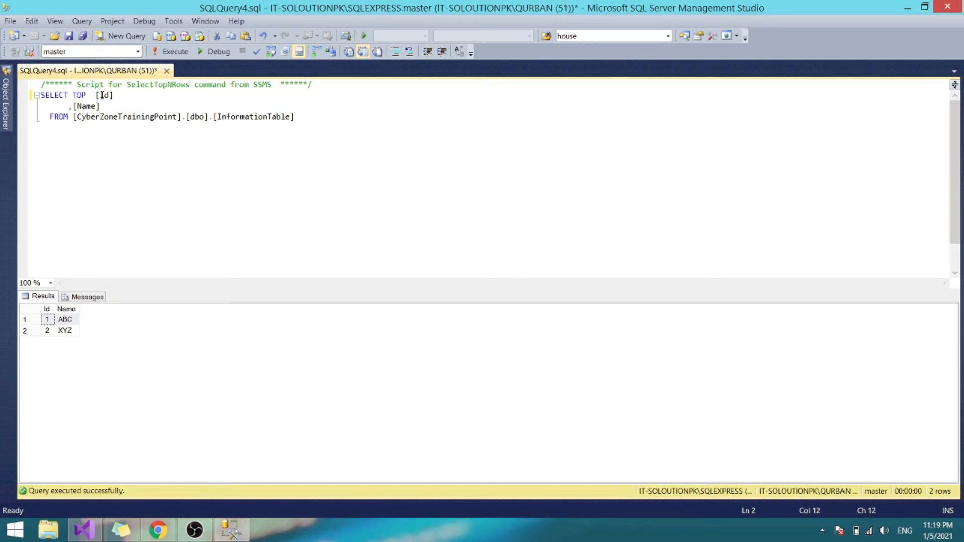
type("1")
left_click(171, 52)
- Change the limit to TOP 2, rerun to return ABC and XYZ, then close SQLQuery4.sql
left_click(92, 95)
key("Delete")
type("2")
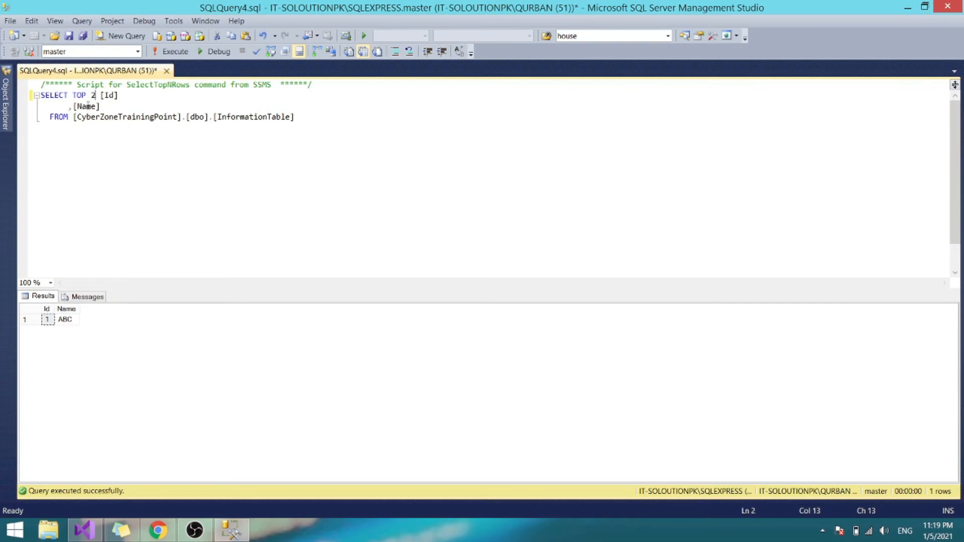
left_click(170, 52)
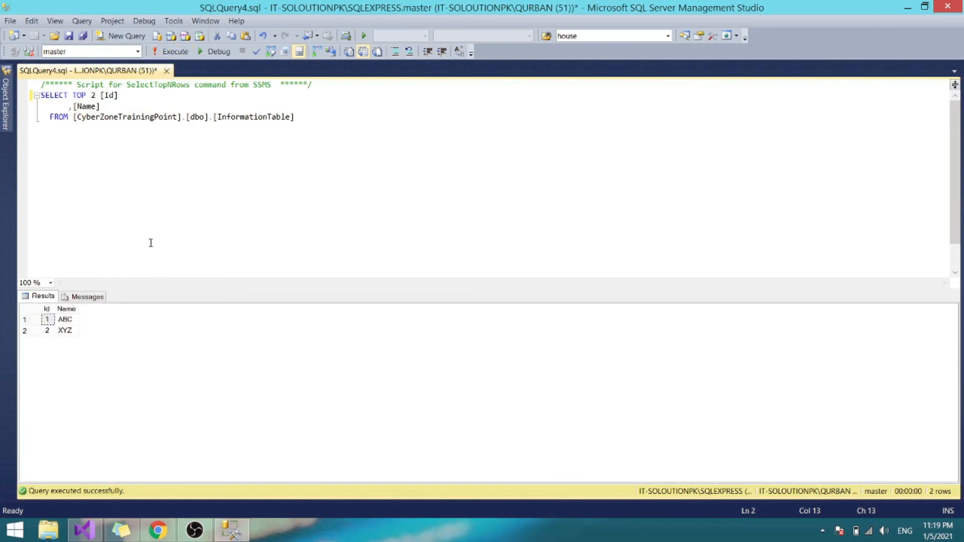
left_click(166, 71)
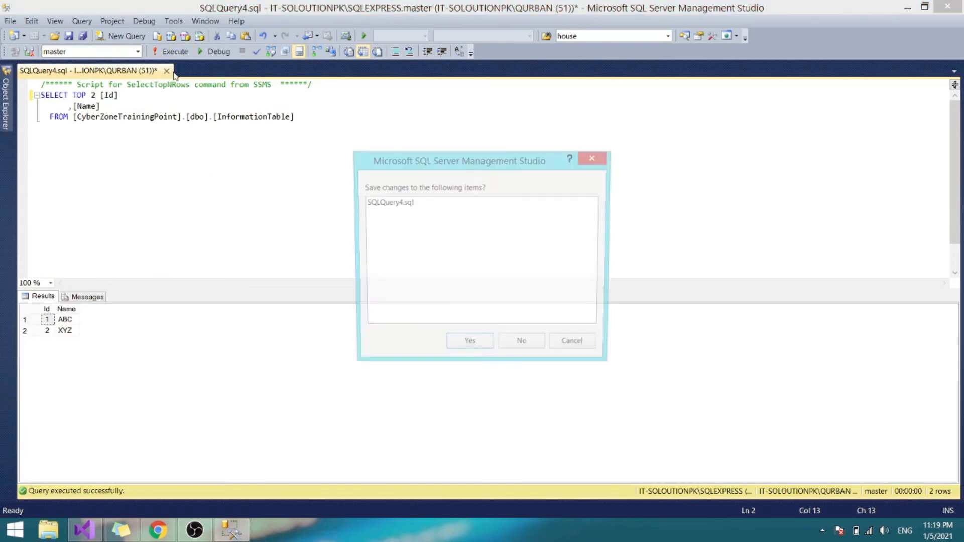
- Discard SQLQuery4.sql unsaved, then run Select Top 1000 Rows on dbo.InformationTable, returning ABC and XYZ
left_click(532, 350)
mouse_move(3, 98)
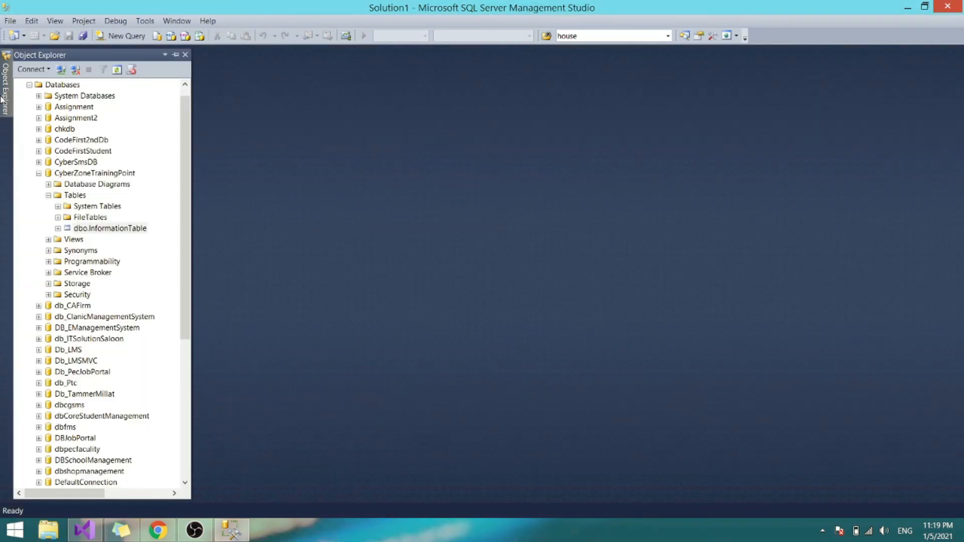
right_click(107, 229)
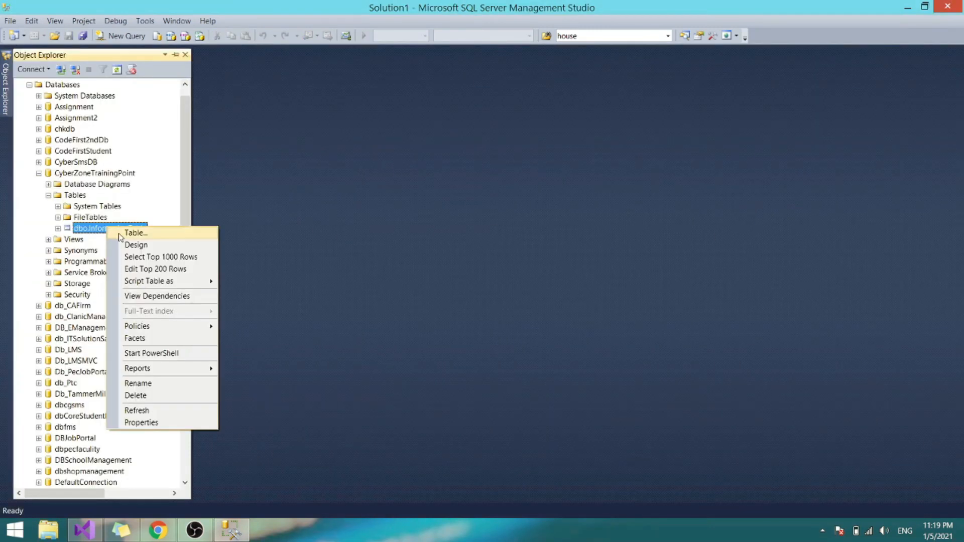
left_click(158, 258)
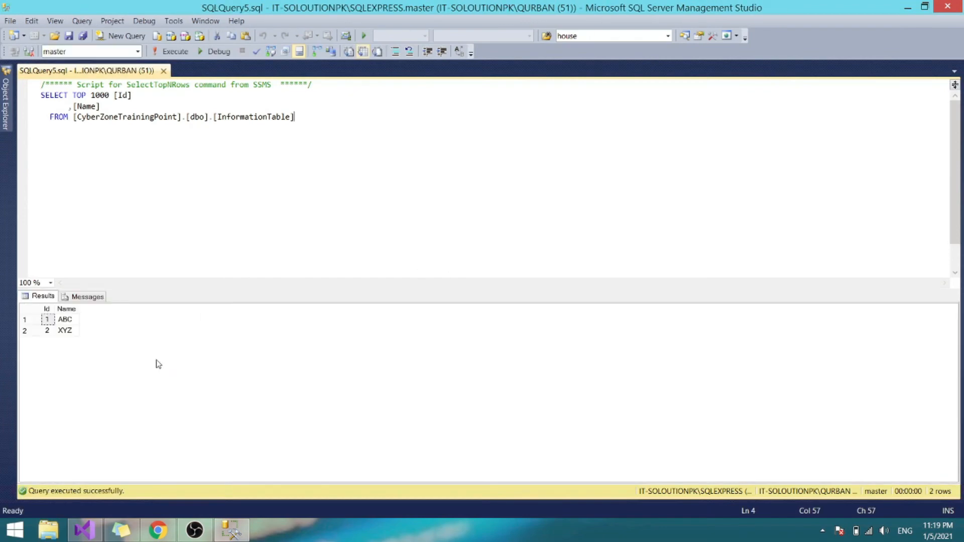
left_click(133, 344)
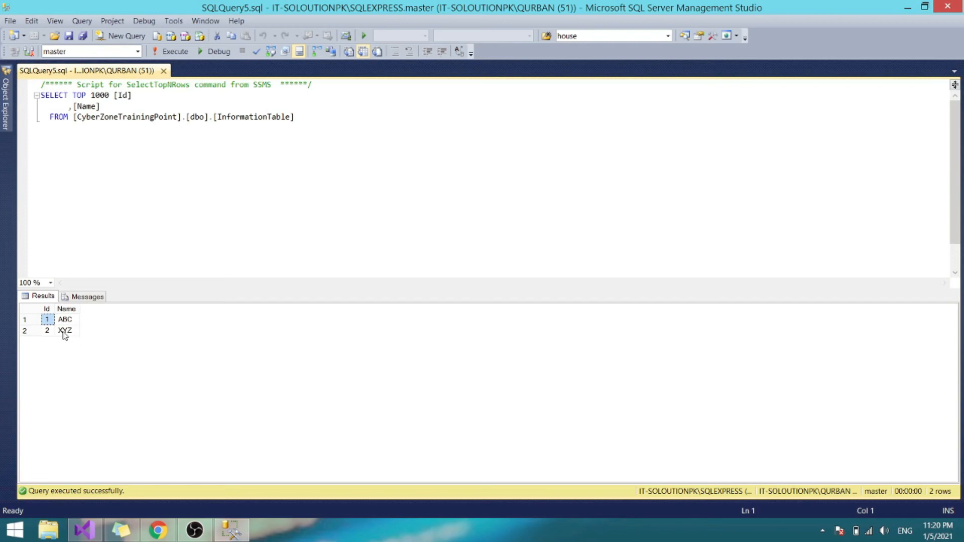
mouse_move(8, 126)
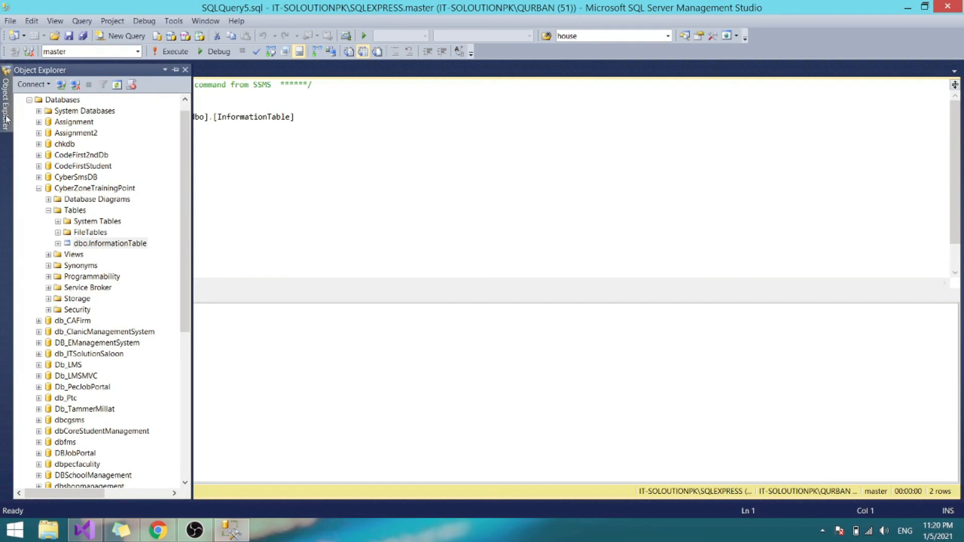
- Open dbo.InformationTable's rows for editing and change row 1's name from ABC to ABCd
right_click(91, 245)
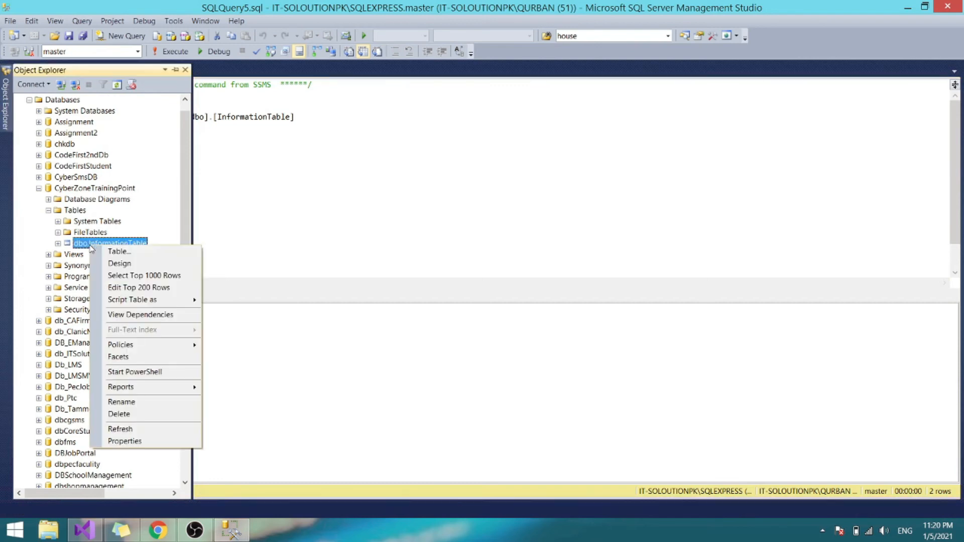
left_click(137, 288)
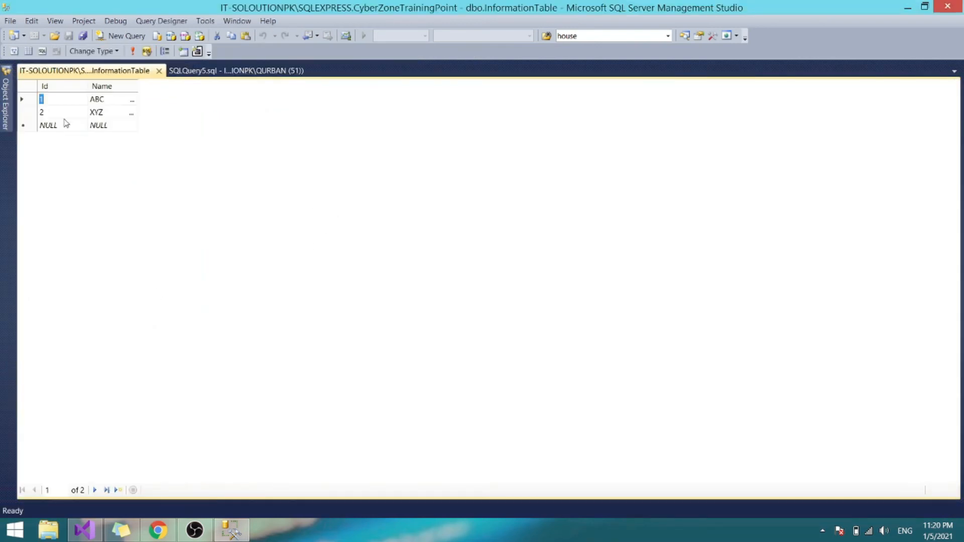
left_click(98, 102)
key("Delete")
key("Escape")
left_click(102, 100)
type("D")
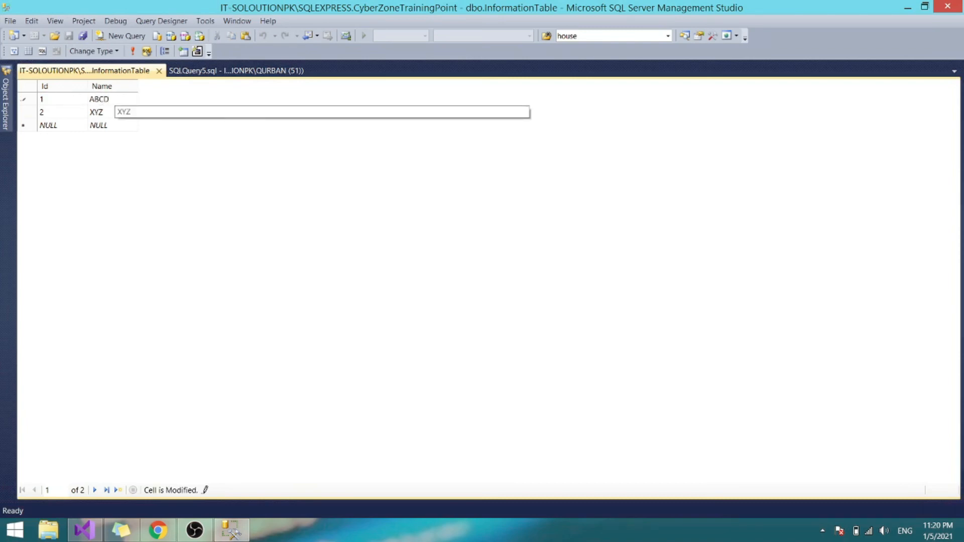
type("d")
- Change row 2's name to wXYZ and close the SQLQuery5.sql query
left_click(104, 113)
left_click(103, 113)
left_click_drag(107, 112, 62, 107)
type("XYZ")
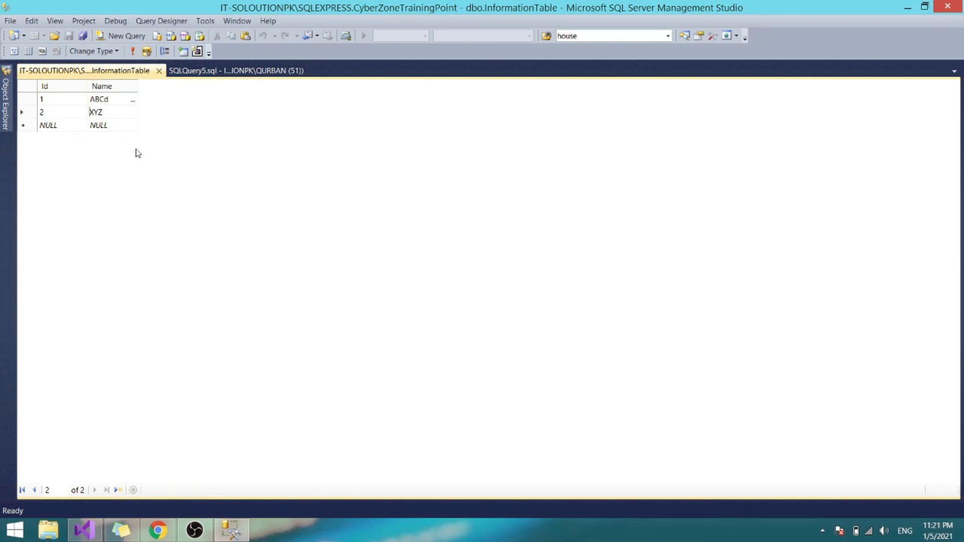
left_click(91, 112)
type("w")
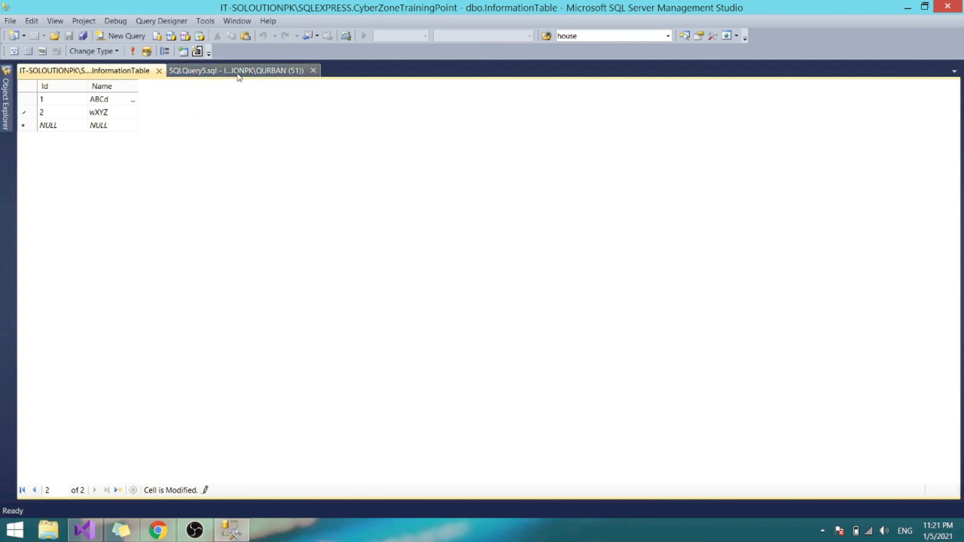
left_click(312, 70)
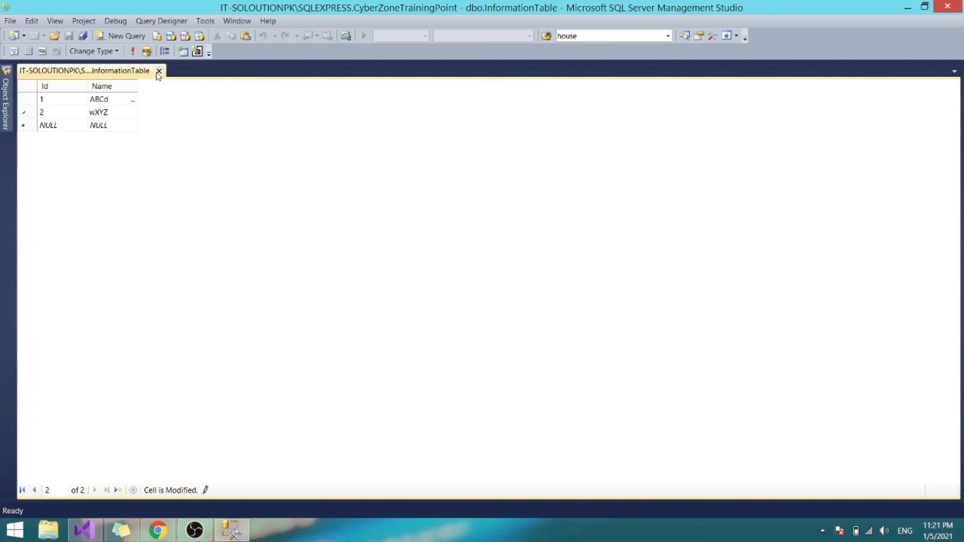
- Close the editing grid, rerun Select Top 1000 Rows to verify ABCd and wXYZ, then close the query
left_click(159, 72)
left_click(7, 96)
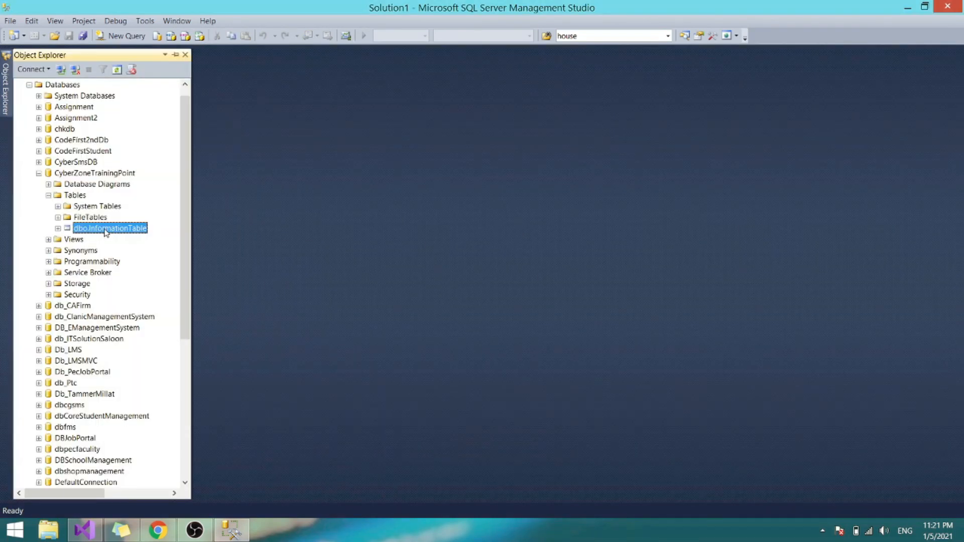
right_click(106, 232)
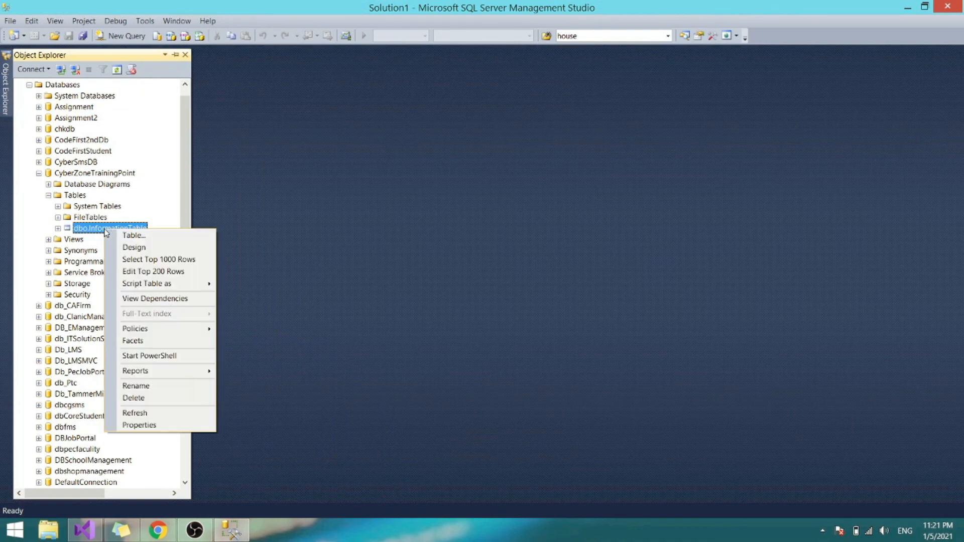
left_click(165, 260)
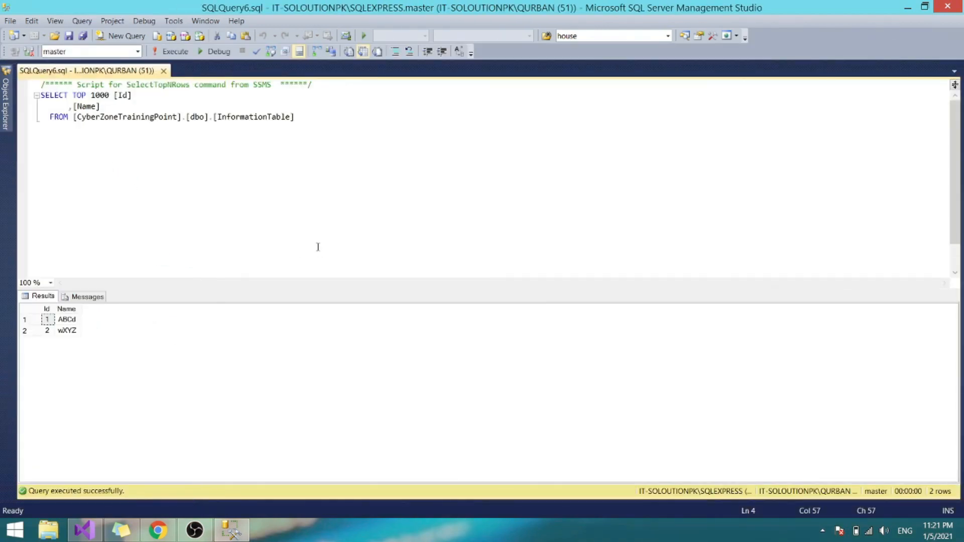
left_click(76, 321)
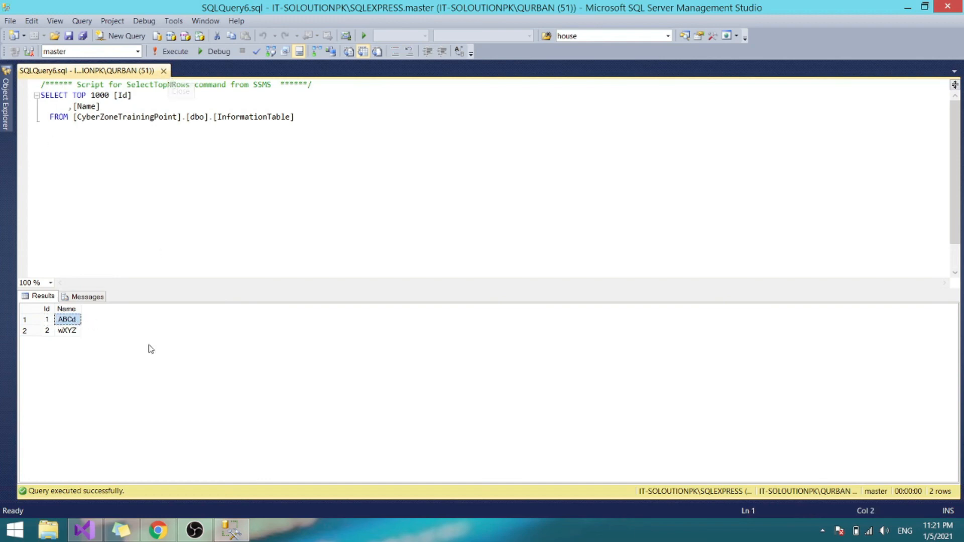
left_click(164, 71)
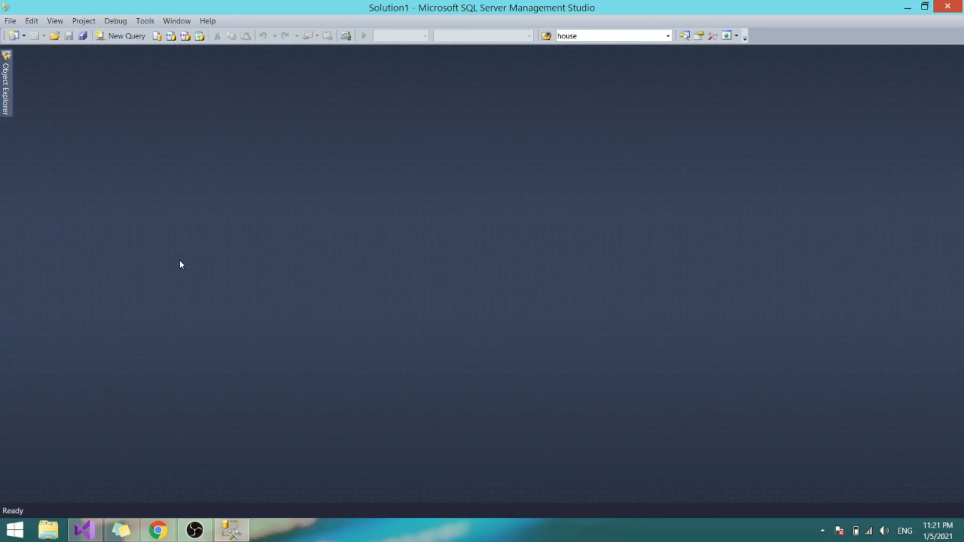
- Open dbo.InformationTable with Edit Top 200 Rows from Object Explorer
mouse_move(3, 89)
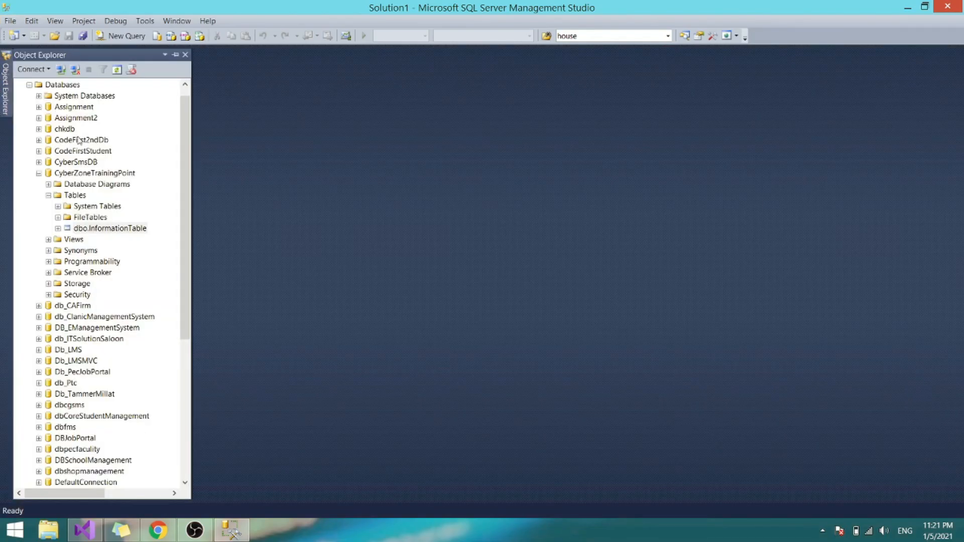
right_click(126, 230)
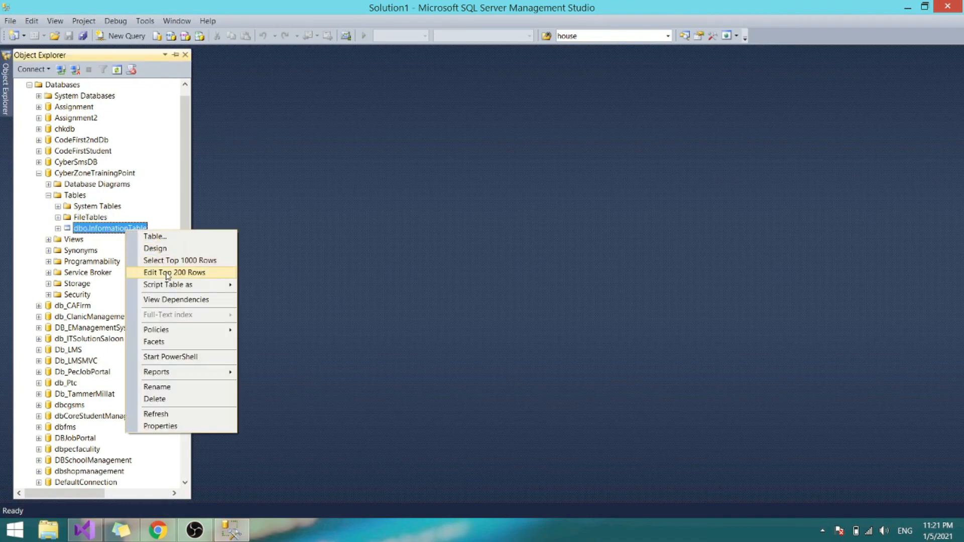
left_click(168, 273)
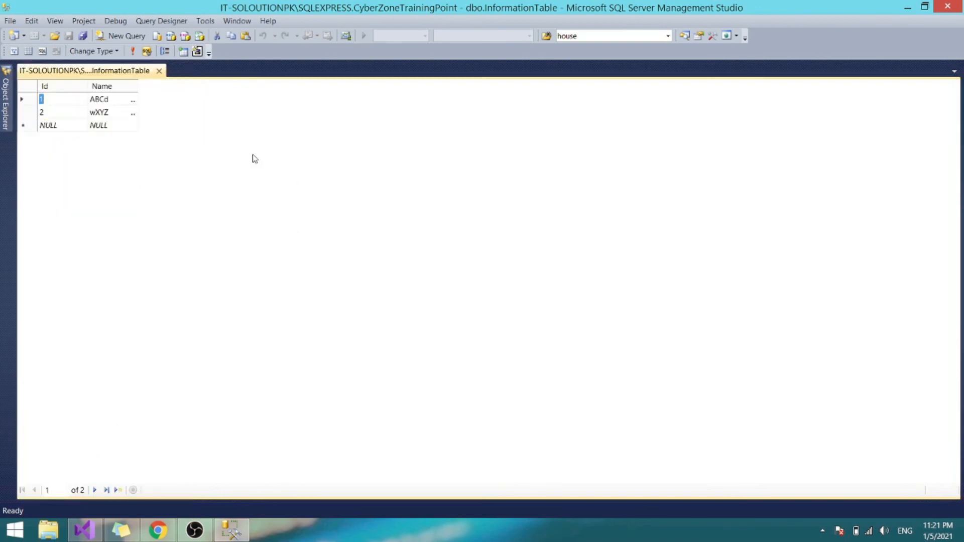
- Attempt to delete row 1, dismissing the invalid Id value error and cancelling the pending Id edit
right_click(31, 104)
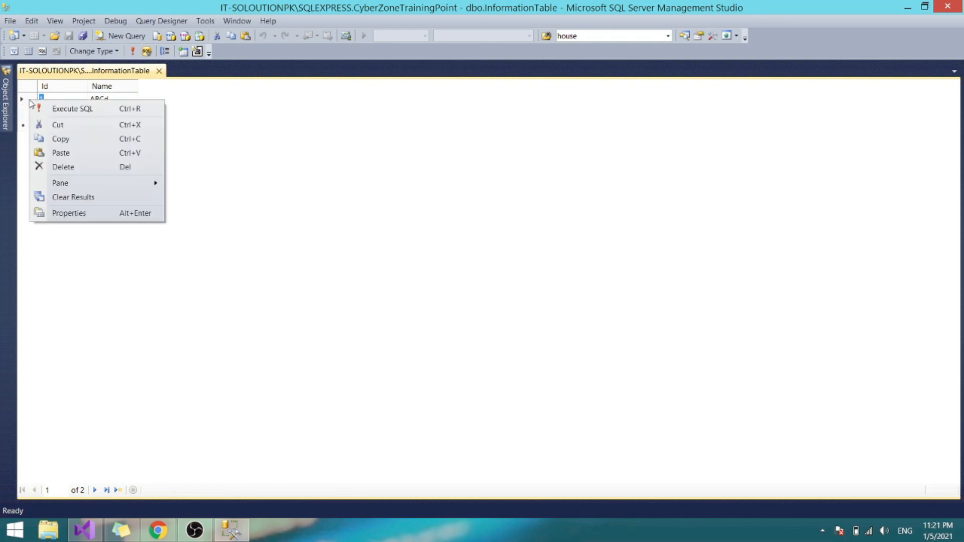
left_click(74, 169)
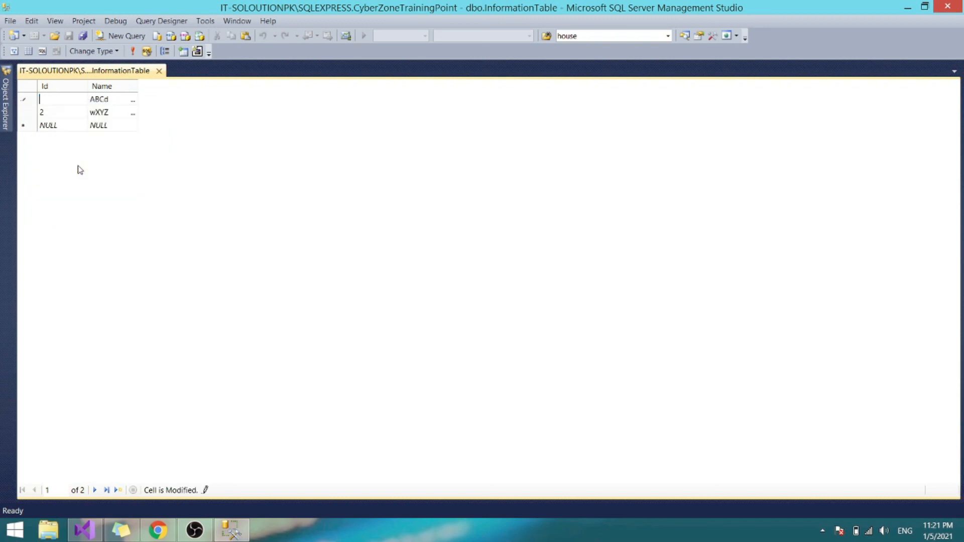
left_click(27, 95)
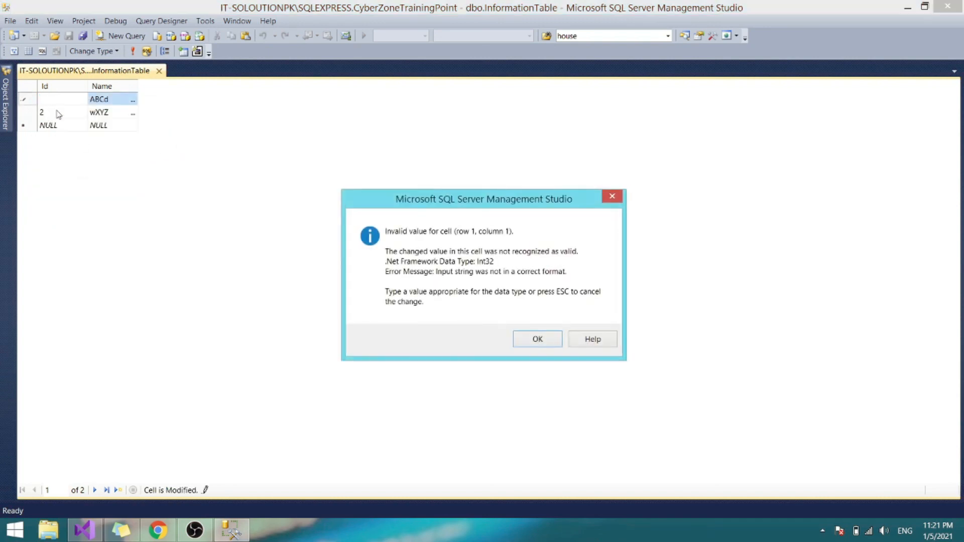
left_click(614, 198)
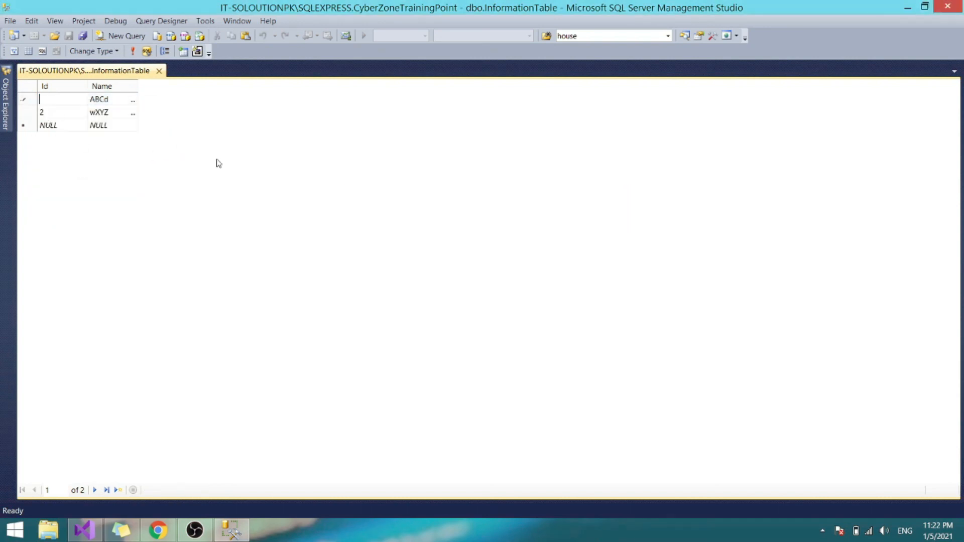
left_click(31, 102)
right_click(32, 101)
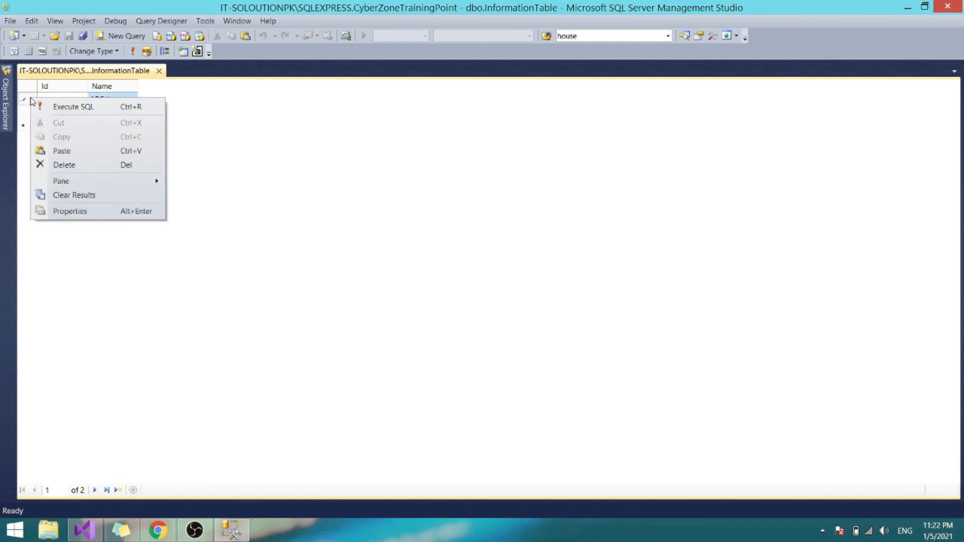
left_click(69, 166)
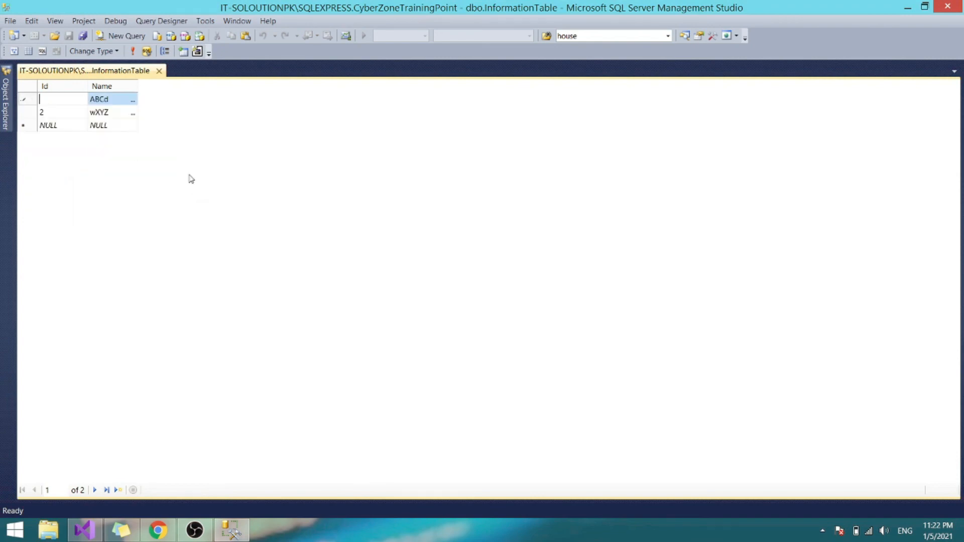
key("Escape")
right_click(21, 99)
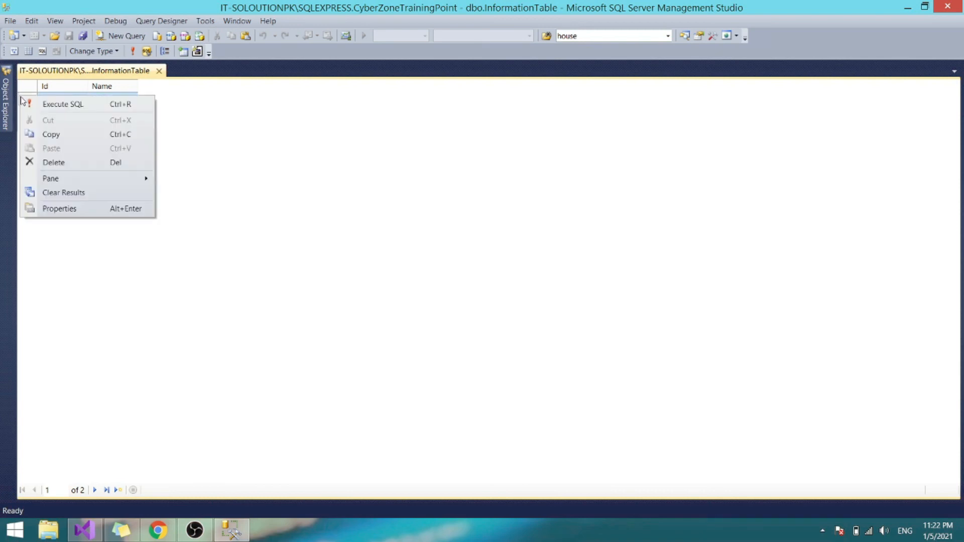
left_click(192, 108)
left_click(61, 101)
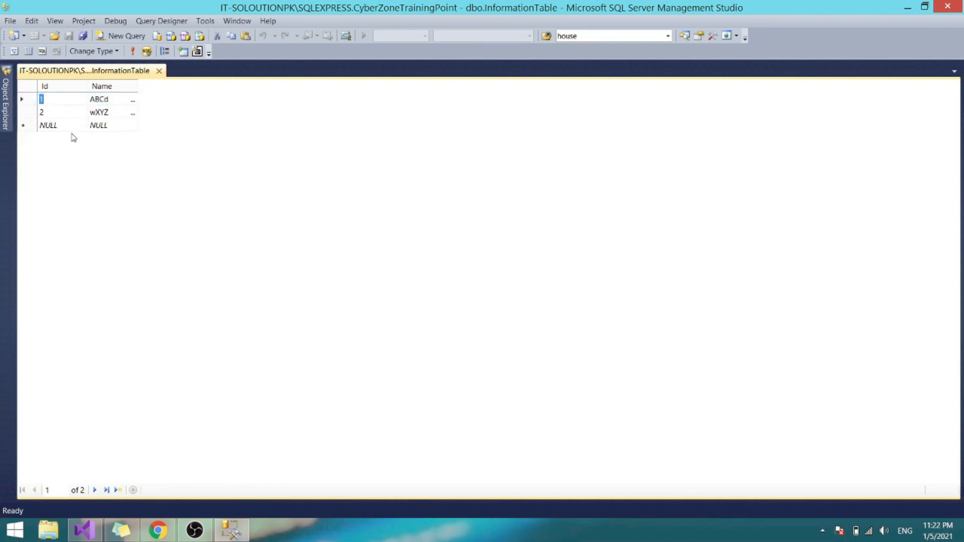
left_click(93, 112)
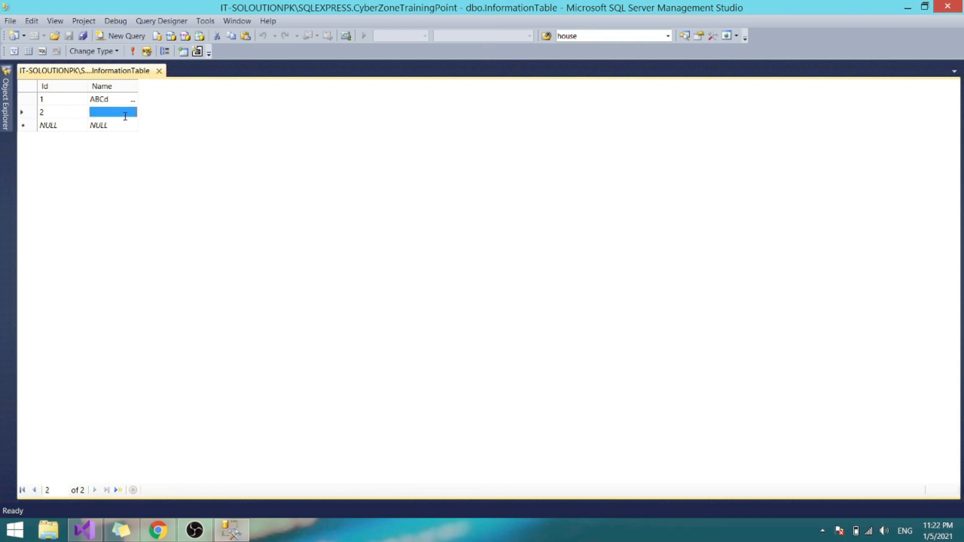
left_click(23, 102)
right_click(22, 101)
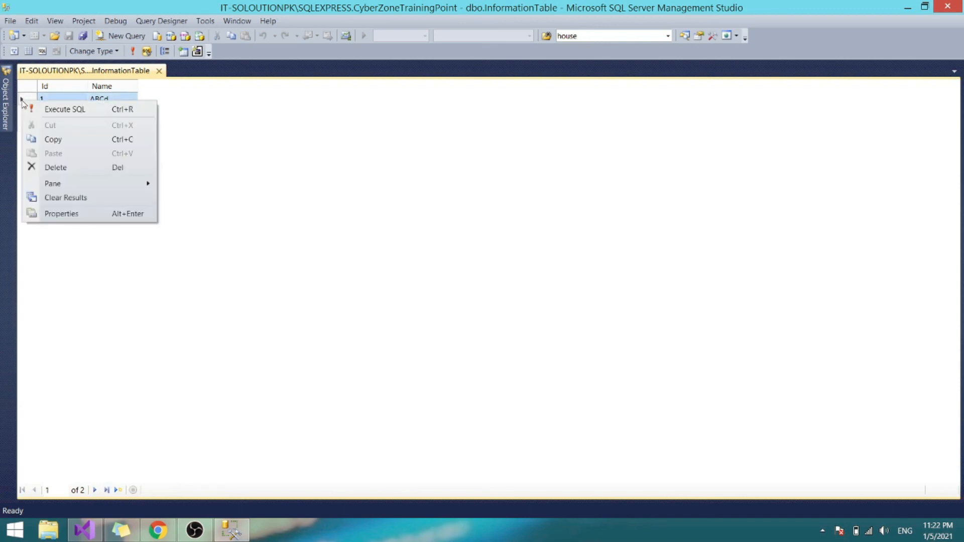
left_click(294, 124)
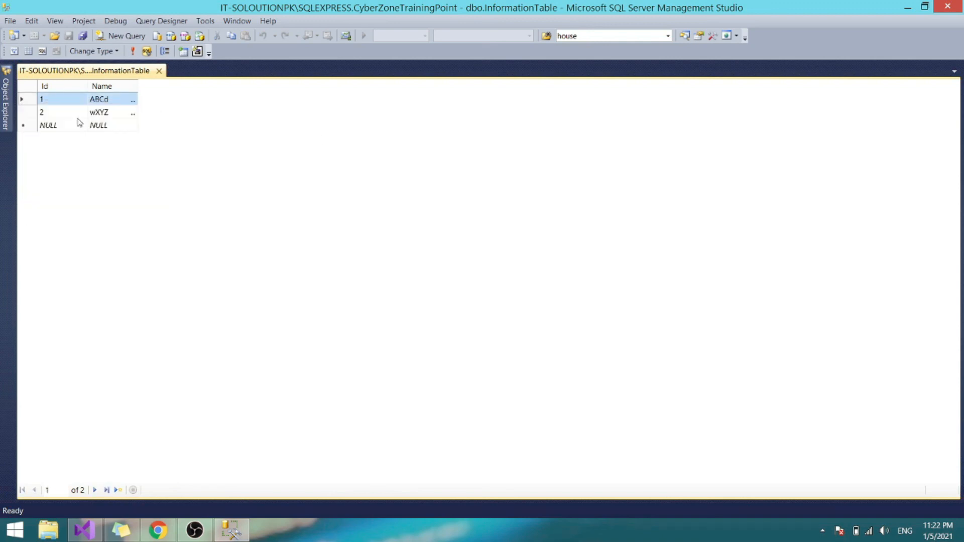
- Delete row 1 (ABCd) permanently, confirming with Yes, and close the editing grid
left_click(39, 100)
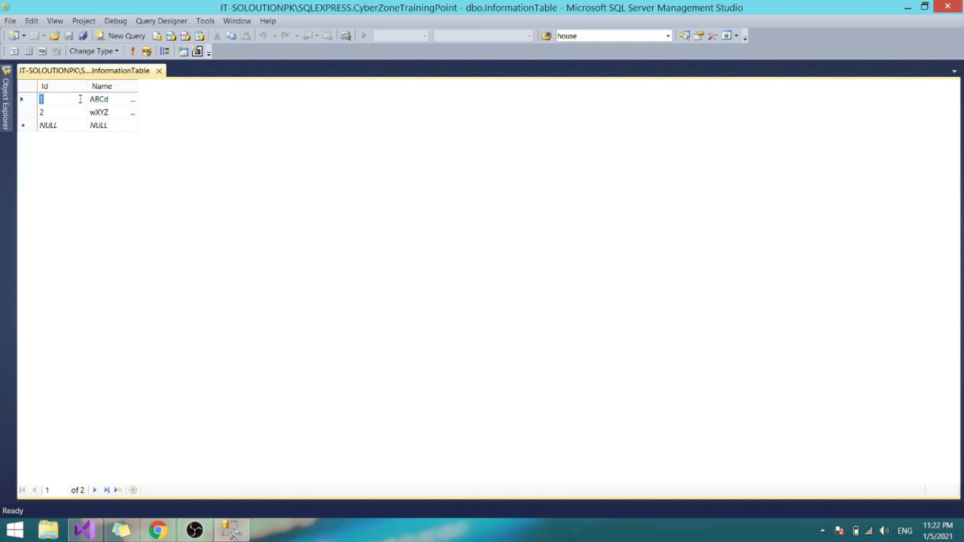
left_click(124, 99)
left_click_drag(115, 99, 73, 99)
left_click(53, 101)
left_click(25, 103)
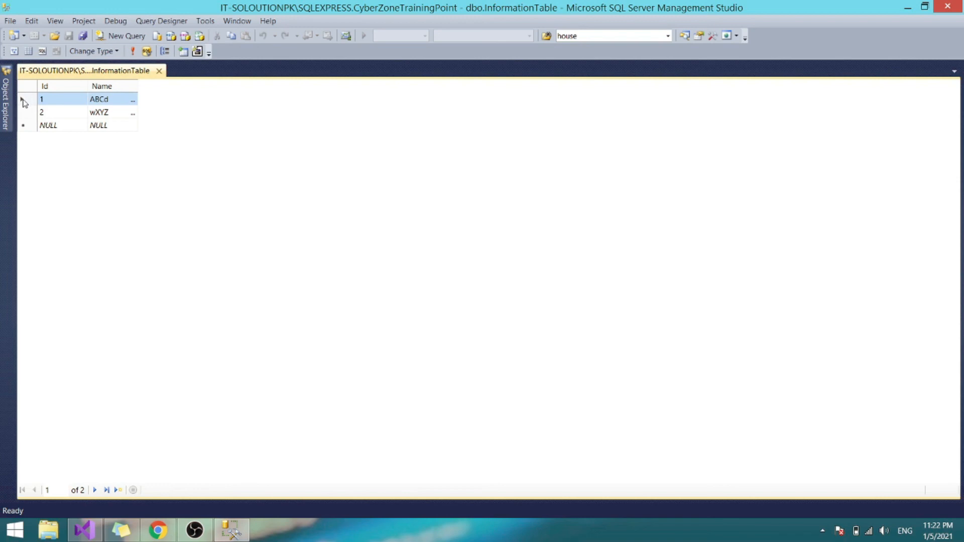
right_click(25, 104)
left_click(50, 164)
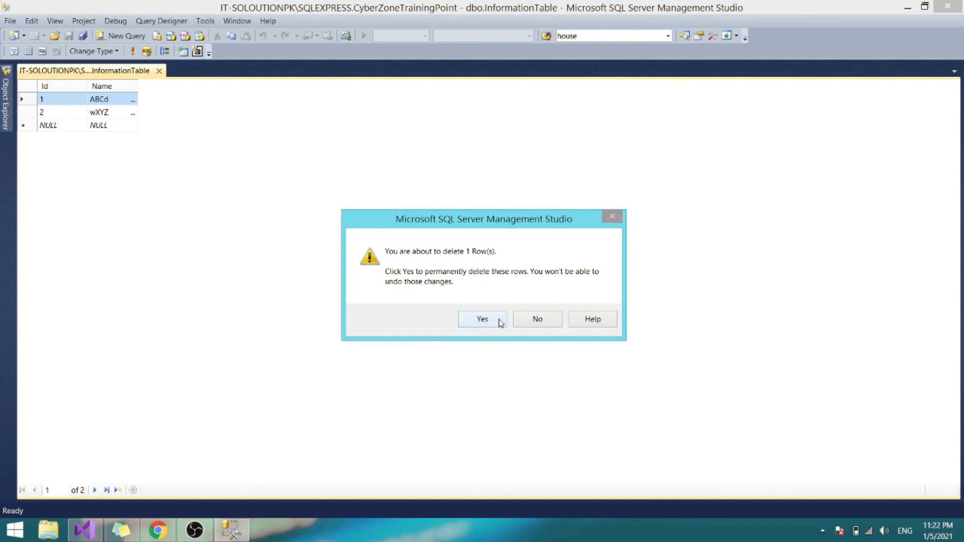
left_click(482, 319)
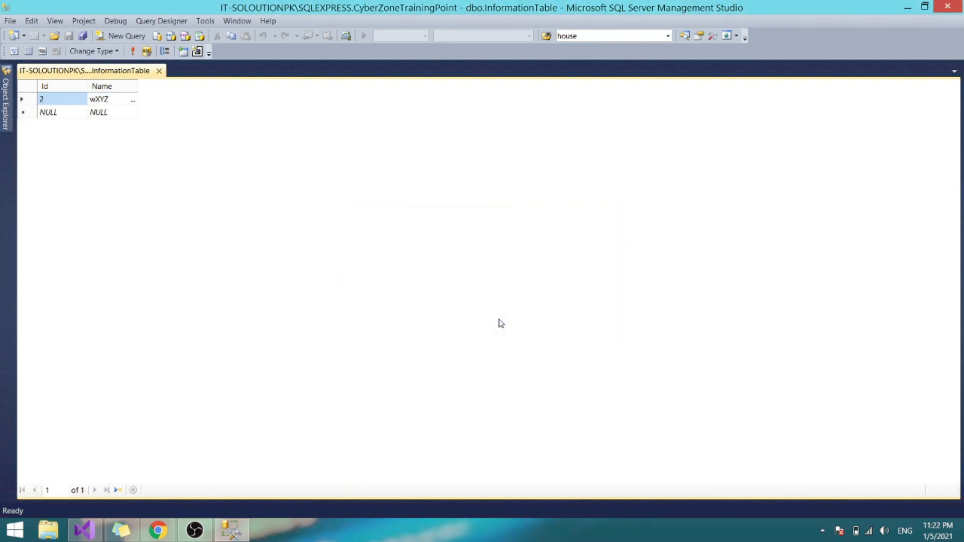
left_click(158, 71)
left_click(6, 90)
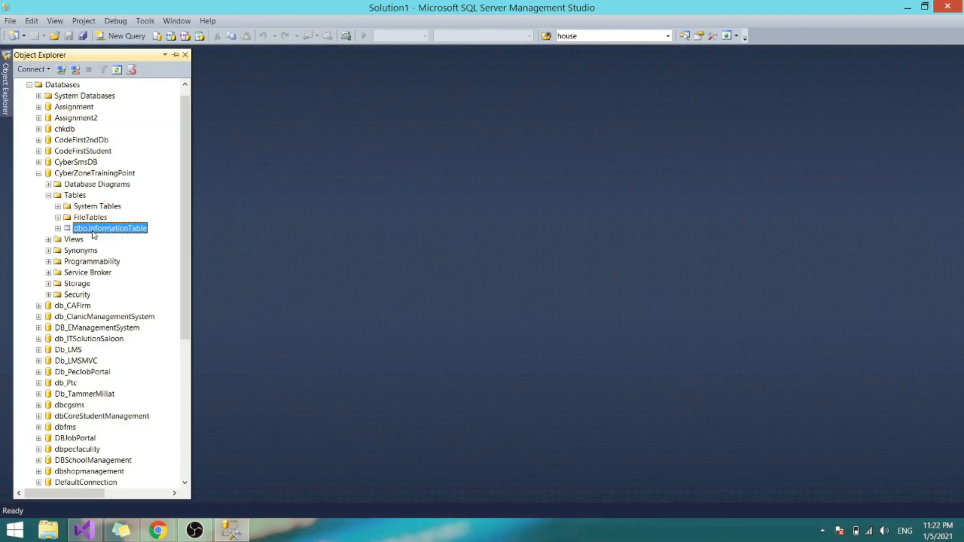
- Reopen dbo.InformationTable with Edit Top 200 Rows to check only Id 2, wXYZ remains
right_click(94, 232)
left_click(115, 273)
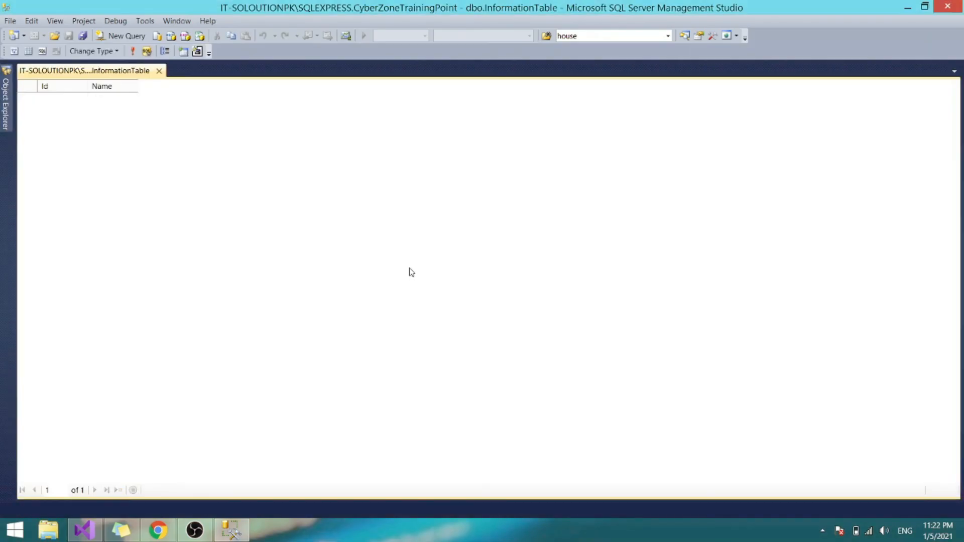